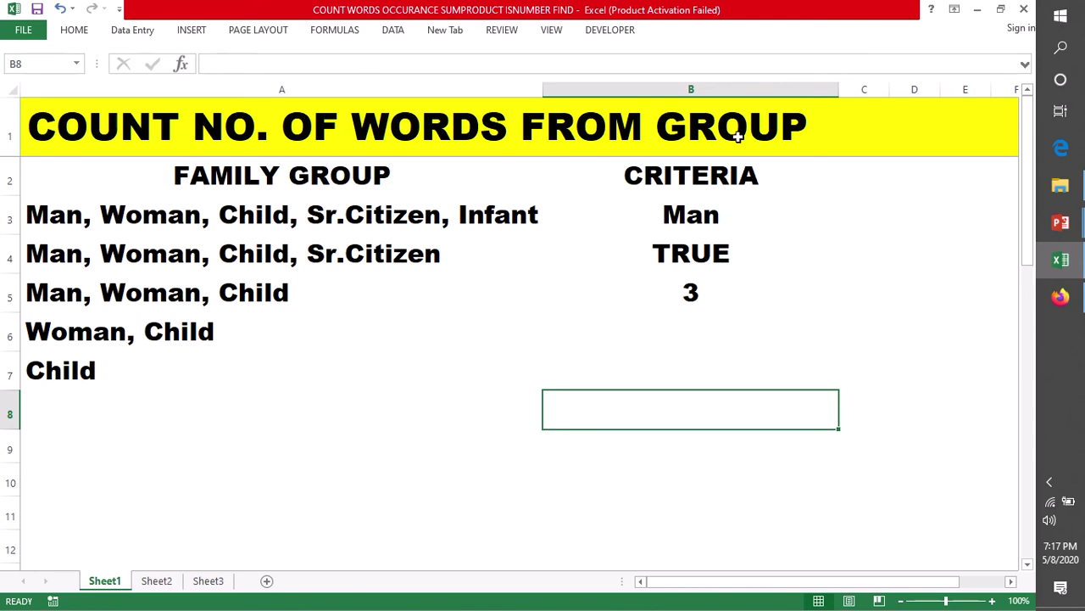
Step: Review the family group entries in A3:A7, the criteria word Man in B3, and B4's ISNUMBER formula
{"action": "left_click", "coordinate": [184, 182]}
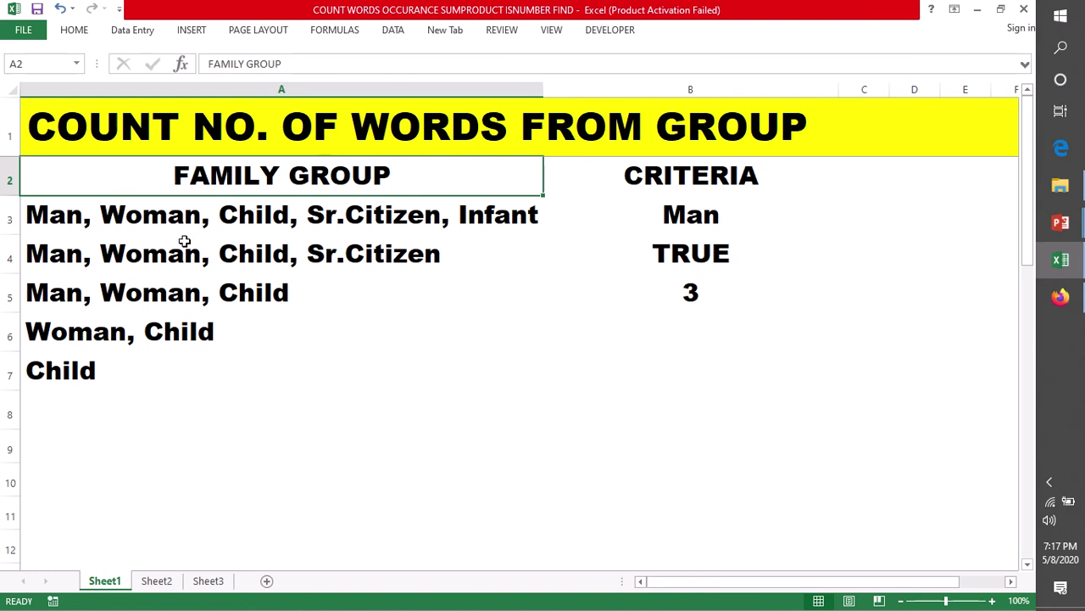
{"action": "mouse_move", "coordinate": [147, 221]}
{"action": "left_mouse_down"}
{"action": "mouse_move", "coordinate": [161, 295]}
{"action": "mouse_move", "coordinate": [156, 371]}
{"action": "left_mouse_up"}
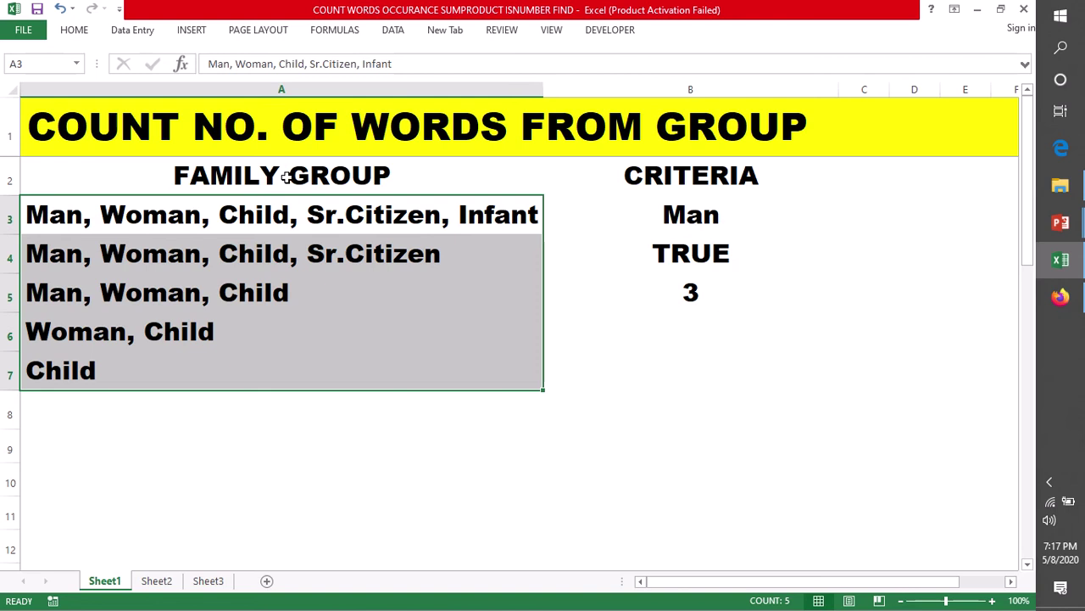
{"action": "left_click", "coordinate": [673, 177]}
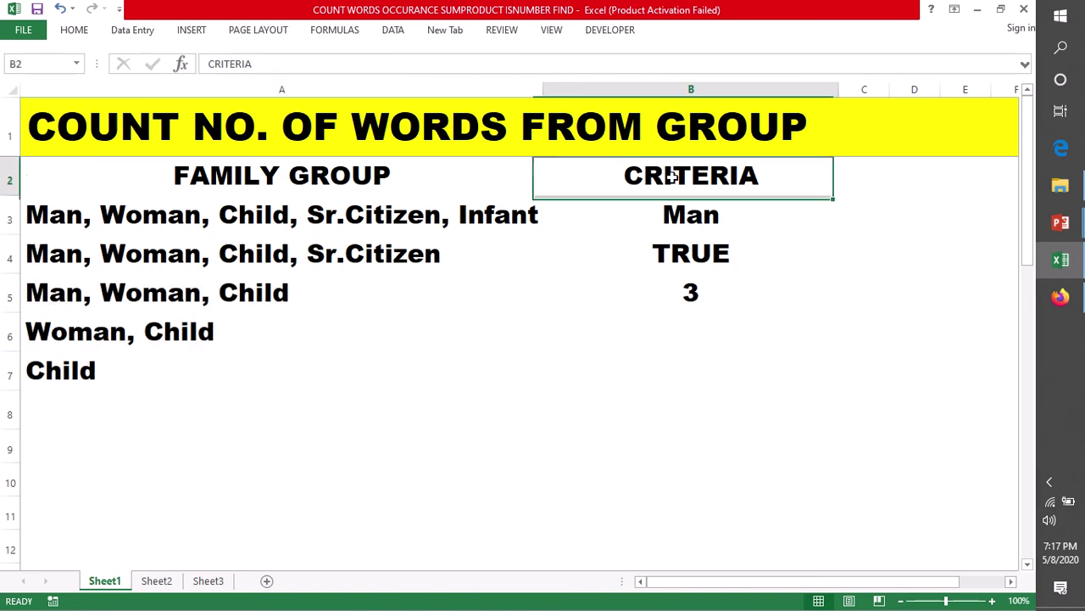
{"action": "left_click", "coordinate": [678, 214]}
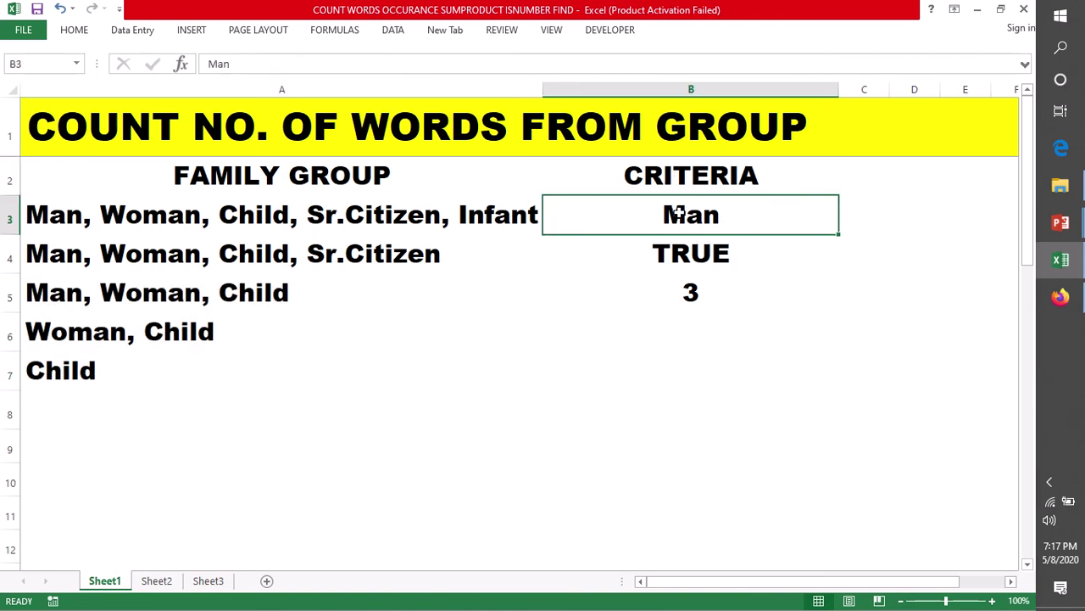
{"action": "left_click", "coordinate": [680, 247]}
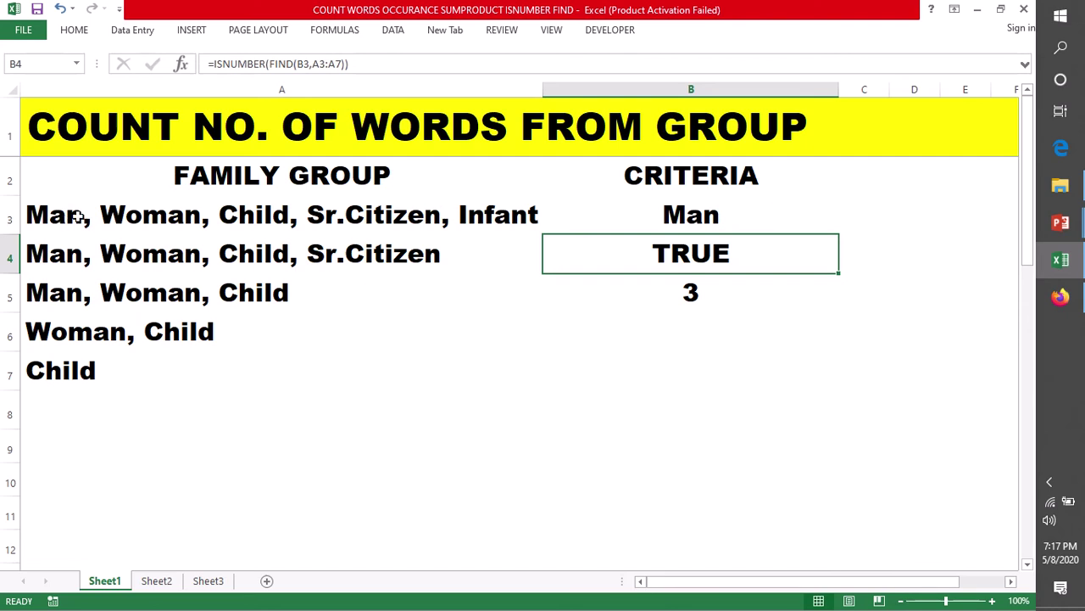
Step: Replace B4's formula with a new entry starting =fin for the FIND function
{"action": "double_click", "coordinate": [651, 252]}
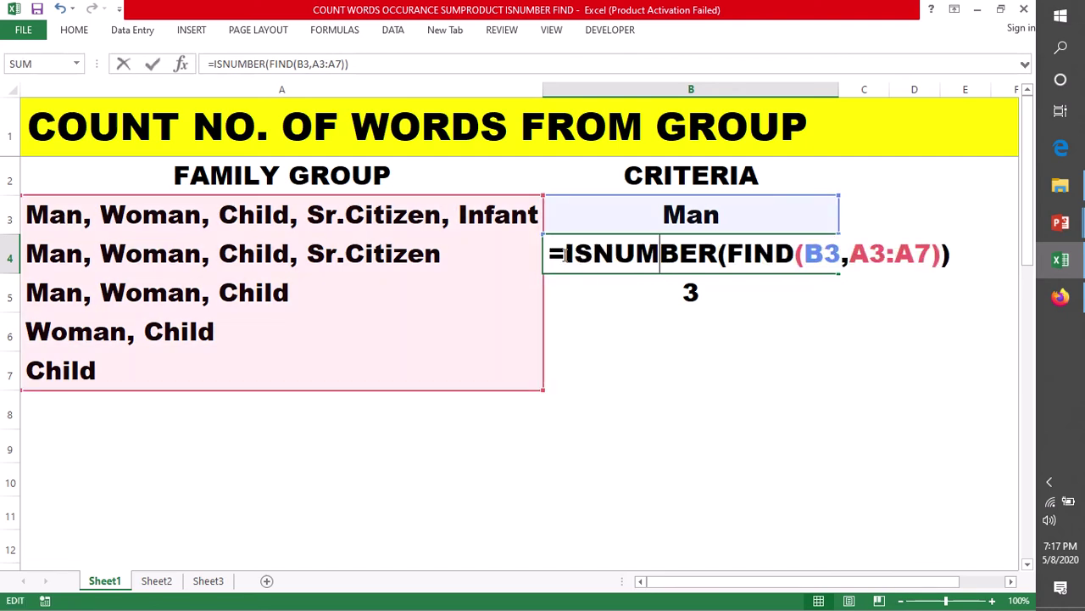
{"action": "key", "text": "Escape"}
{"action": "type", "text": "="}
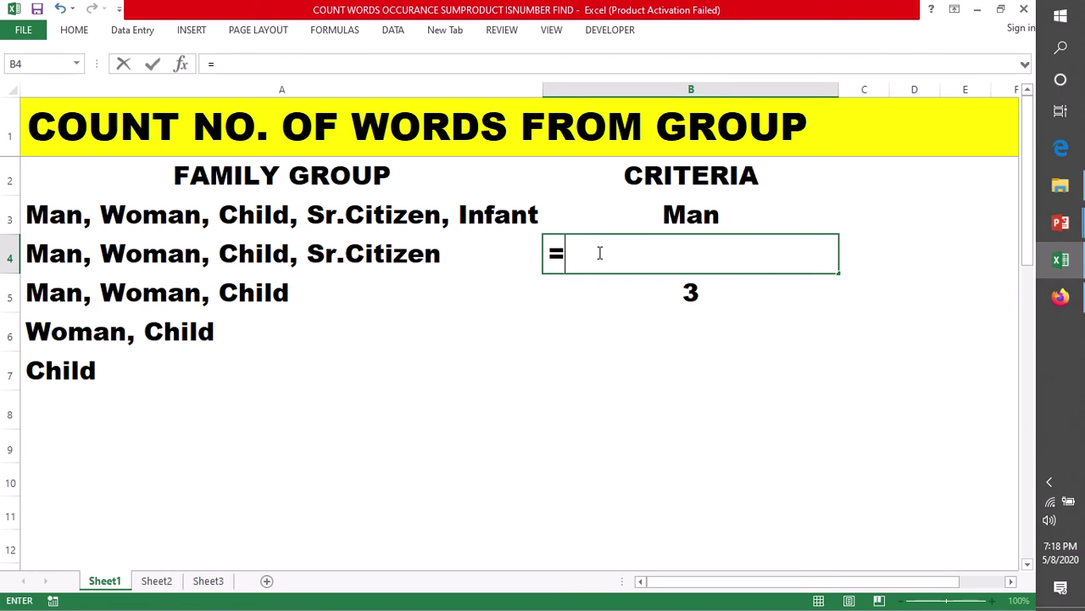
{"action": "type", "text": "fin"}
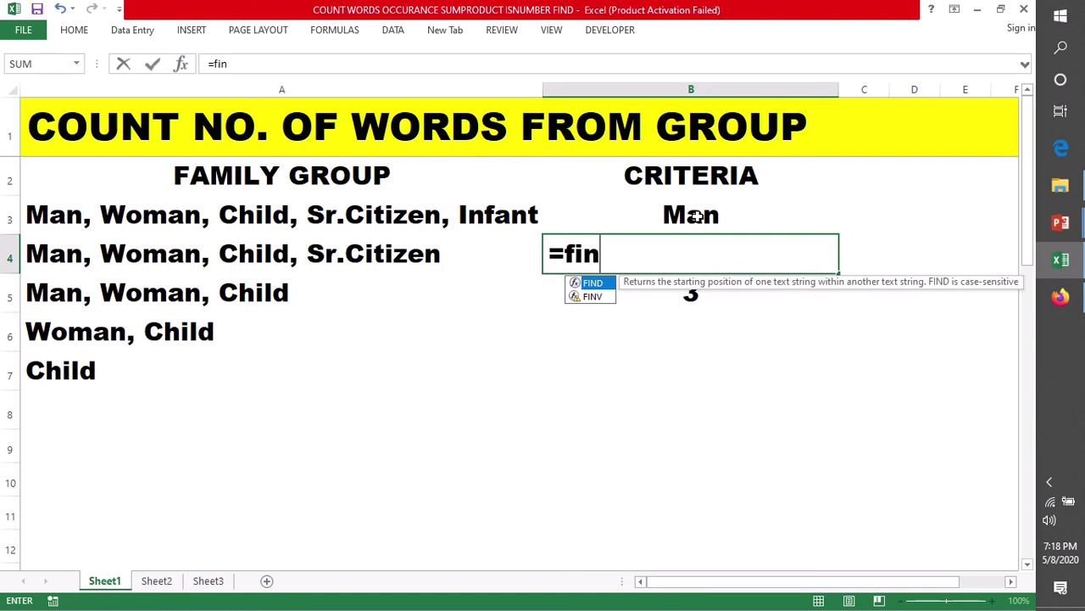
Step: Complete B4 as =FIND(B3,A3:A7) to search the family groups for the B3 criteria
{"action": "key", "text": "Tab"}
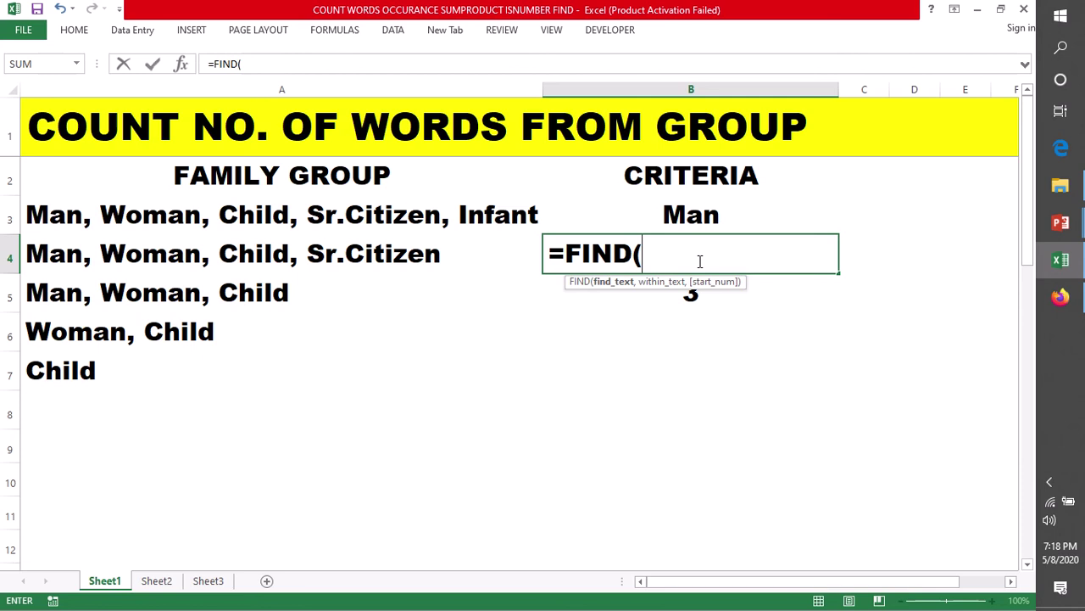
{"action": "left_click", "coordinate": [705, 219]}
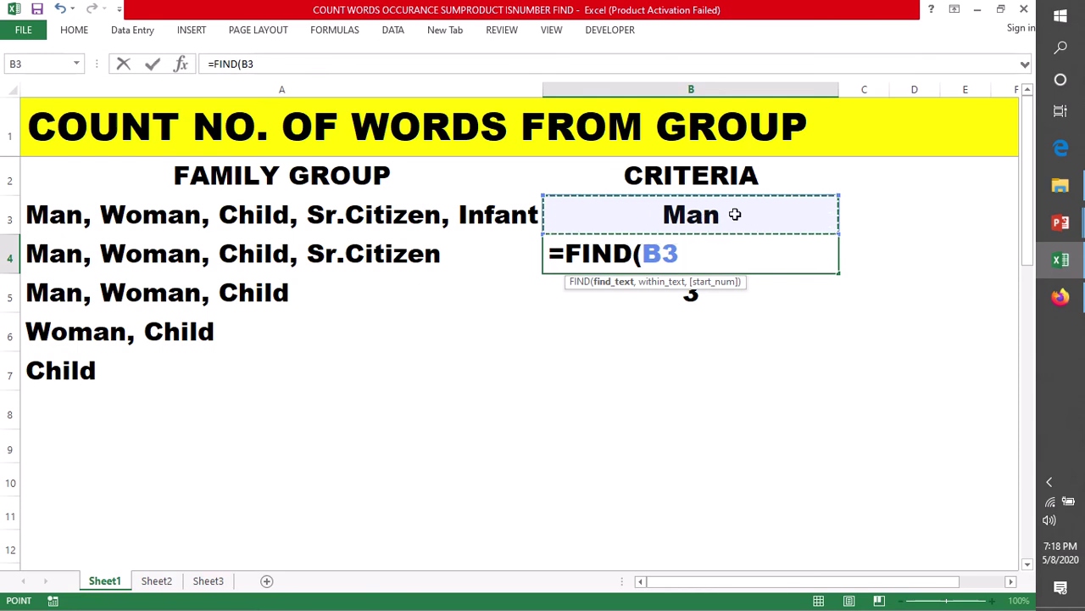
{"action": "type", "text": ","}
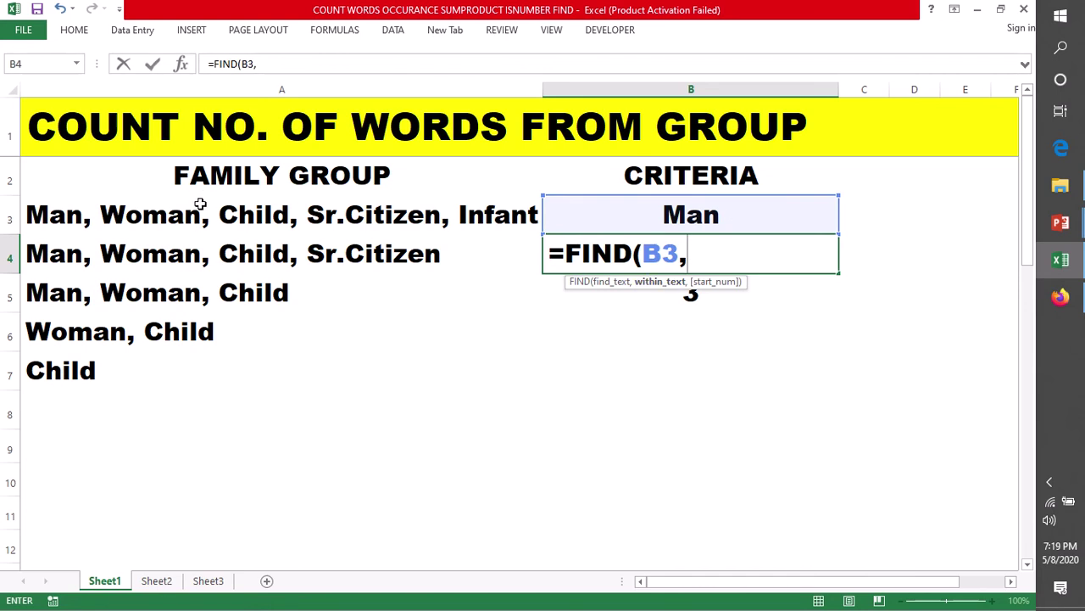
{"action": "type", "text": "a"}
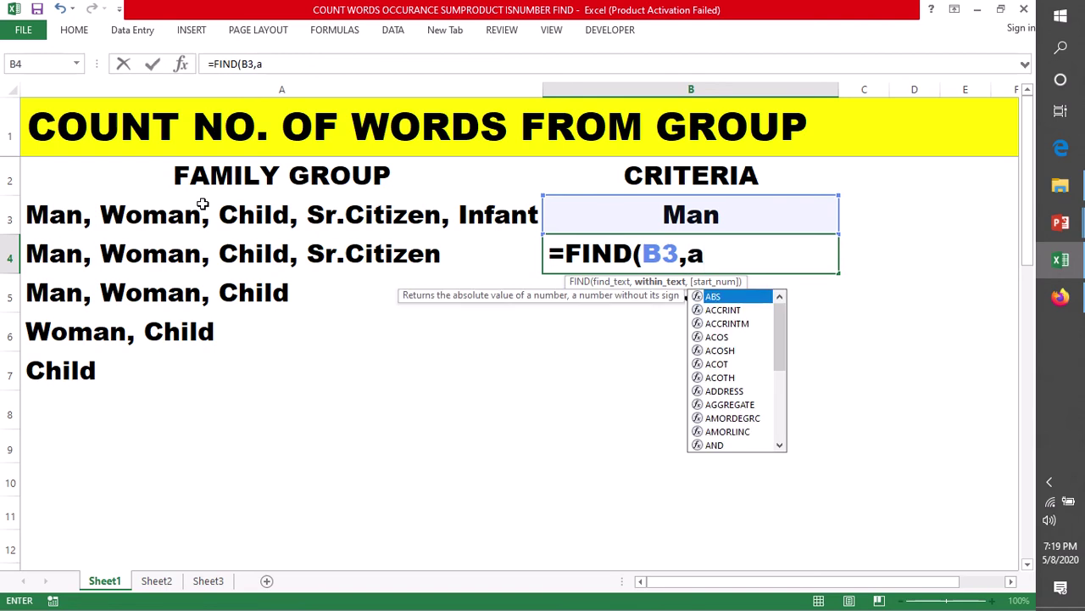
{"action": "type", "text": "3:"}
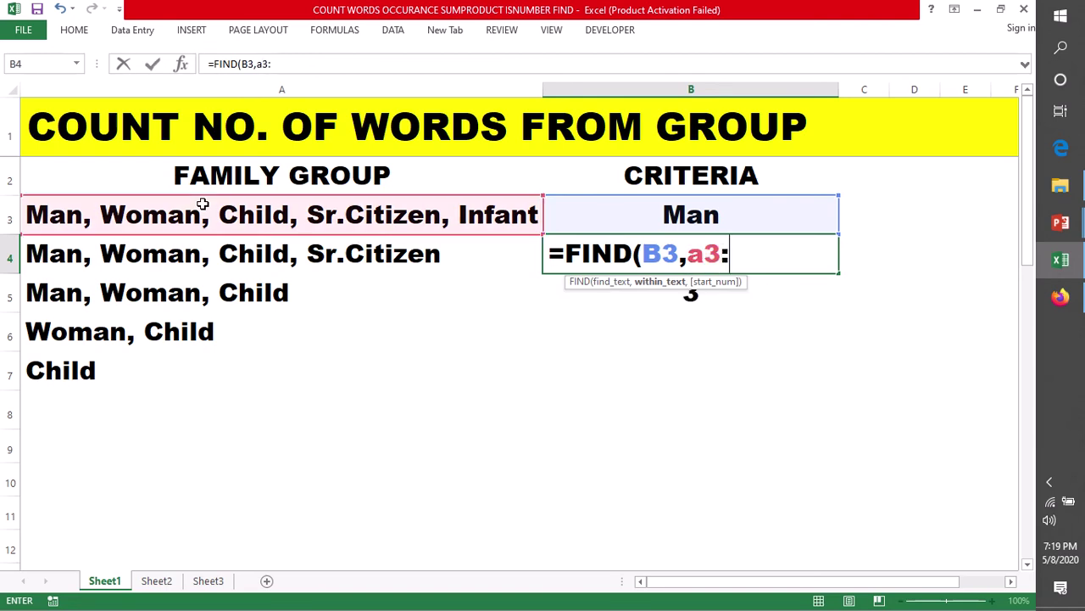
{"action": "type", "text": "a"}
{"action": "type", "text": "7"}
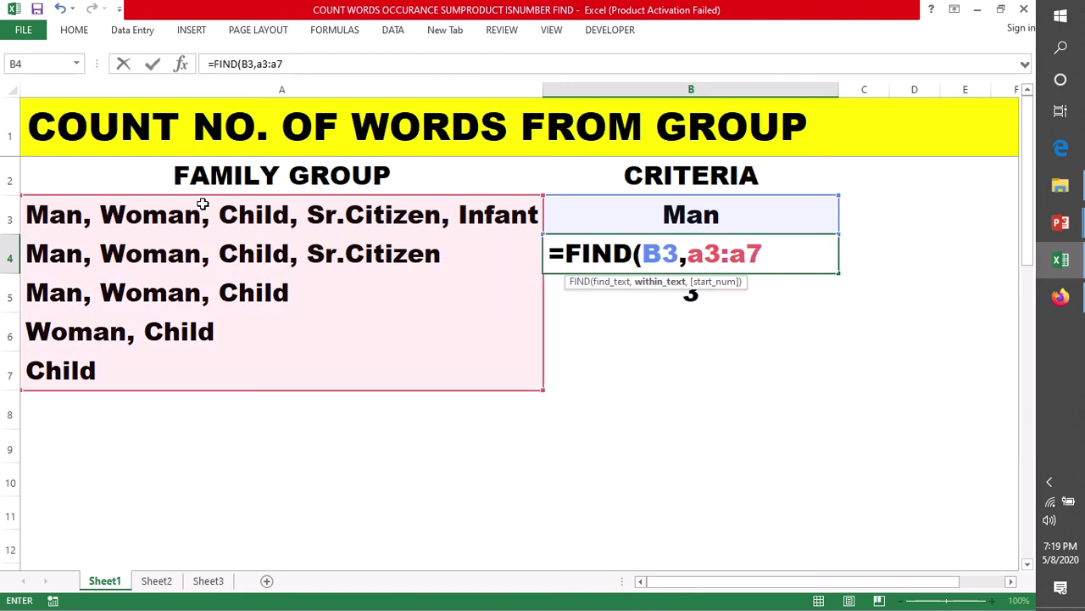
{"action": "type", "text": ")"}
{"action": "key", "text": "Return"}
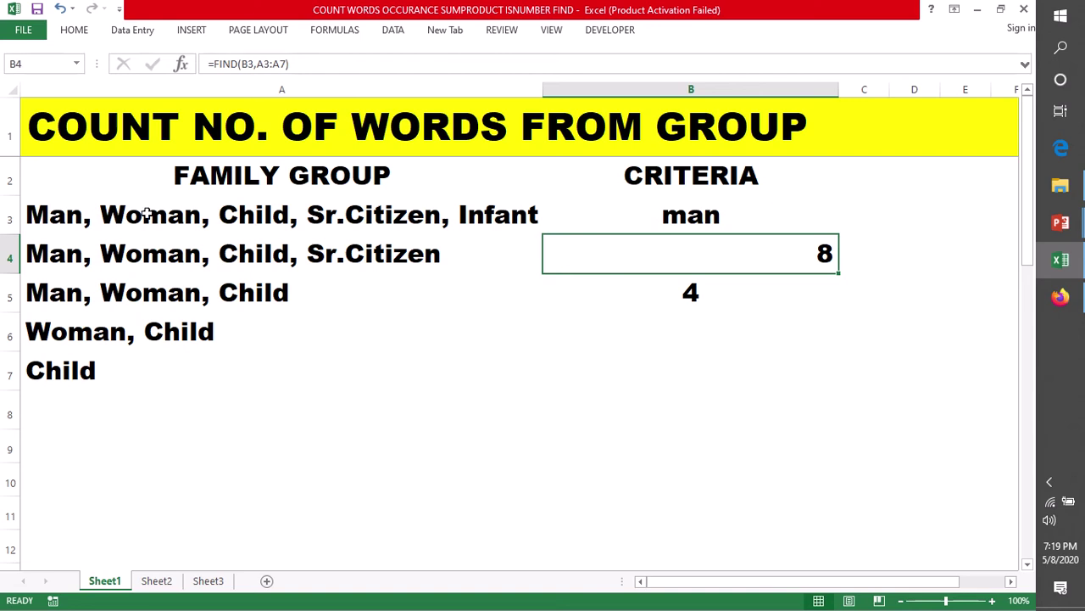
{"action": "left_click", "coordinate": [146, 213]}
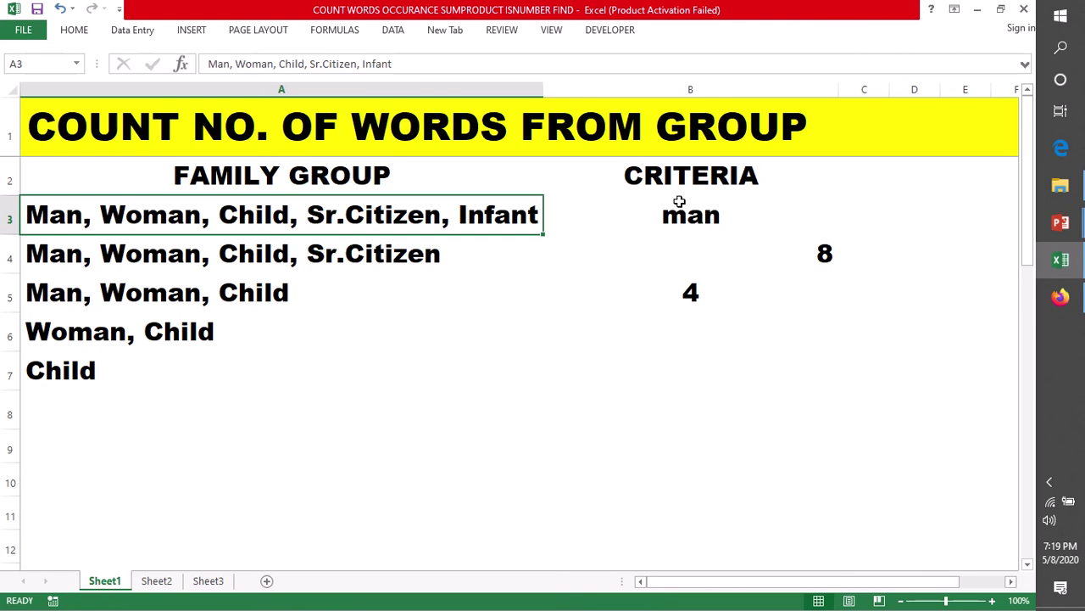
{"action": "double_click", "coordinate": [685, 217]}
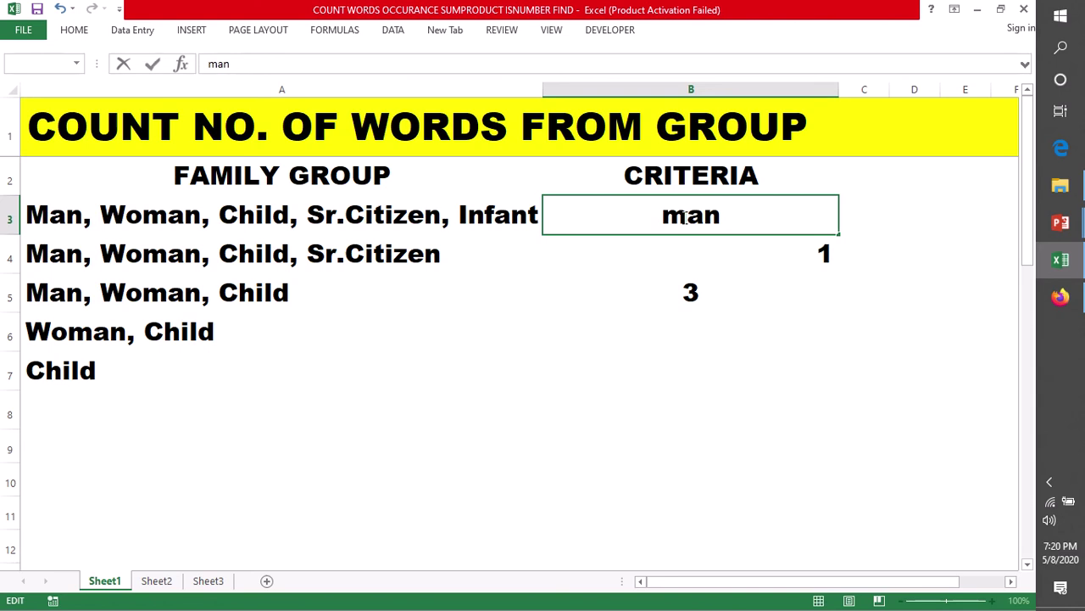
{"action": "key", "text": "Return"}
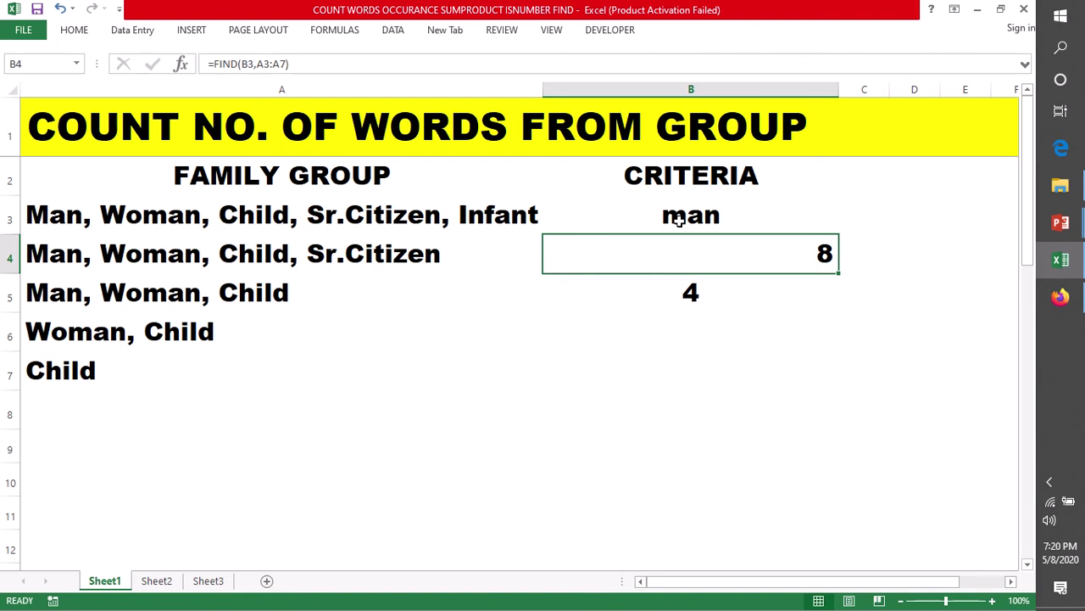
{"action": "double_click", "coordinate": [720, 214]}
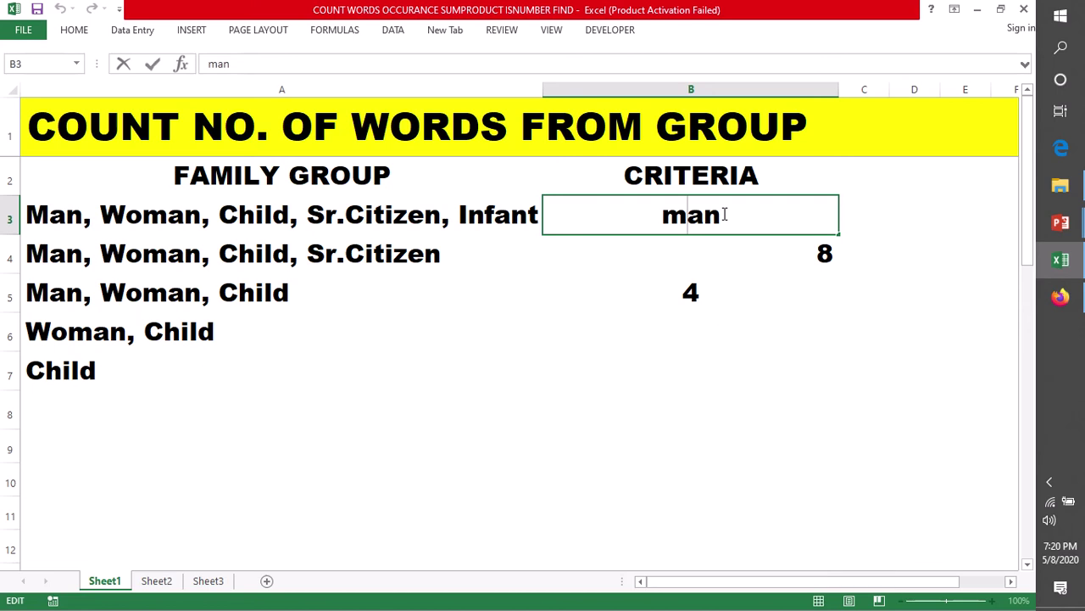
{"action": "left_click_drag", "start_coordinate": [725, 215], "coordinate": [664, 215]}
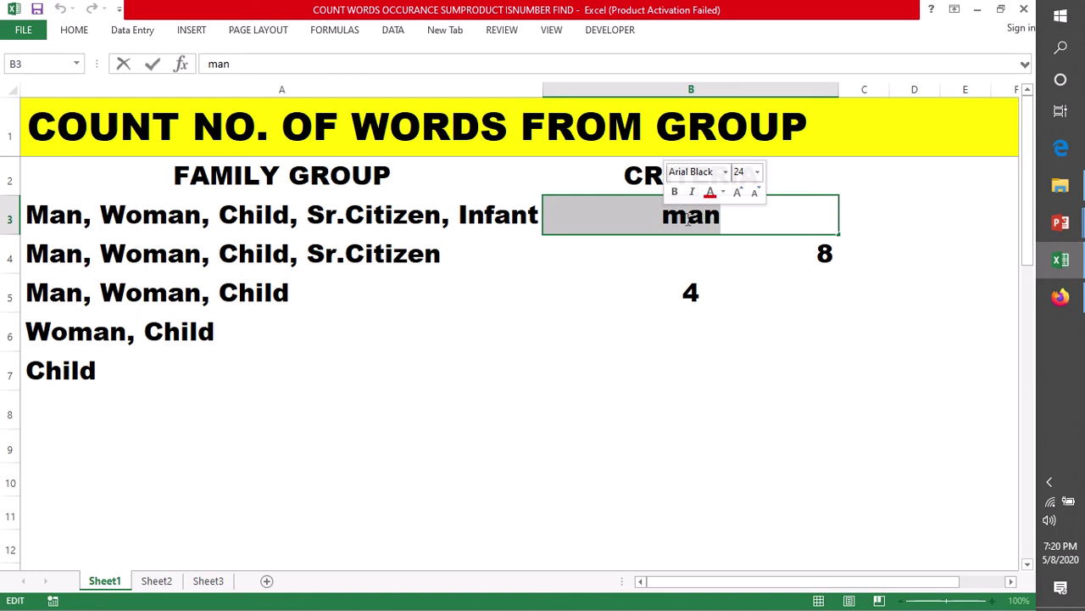
{"action": "key", "text": "Escape"}
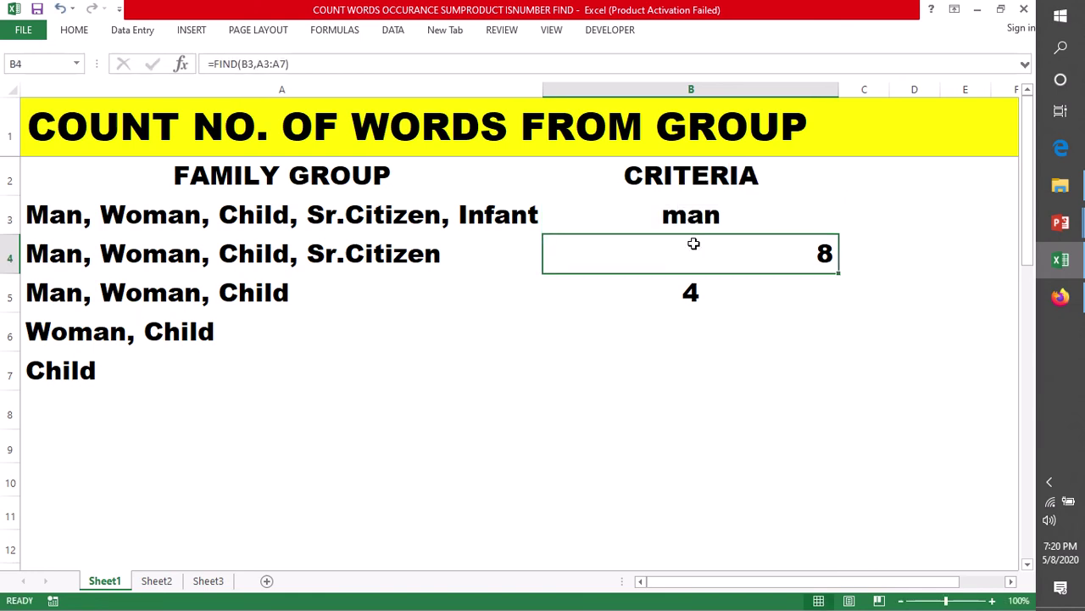
Step: Wrap B4's search as =ISNUMBER(FIND(B3,A3:A7)) so it returns TRUE
{"action": "double_click", "coordinate": [693, 244]}
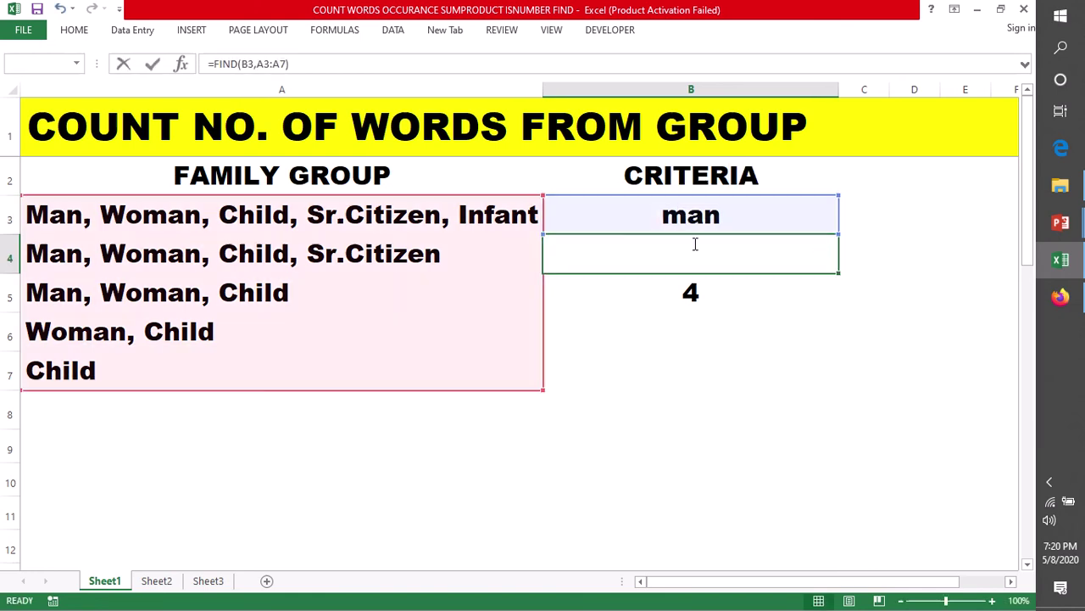
{"action": "left_click", "coordinate": [562, 255]}
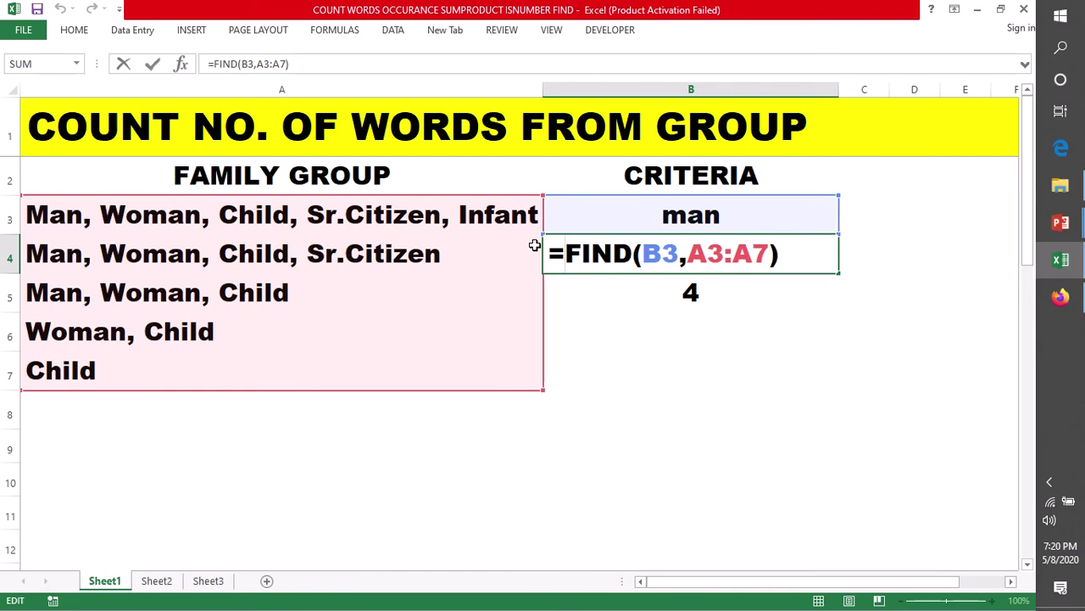
{"action": "type", "text": "isnu"}
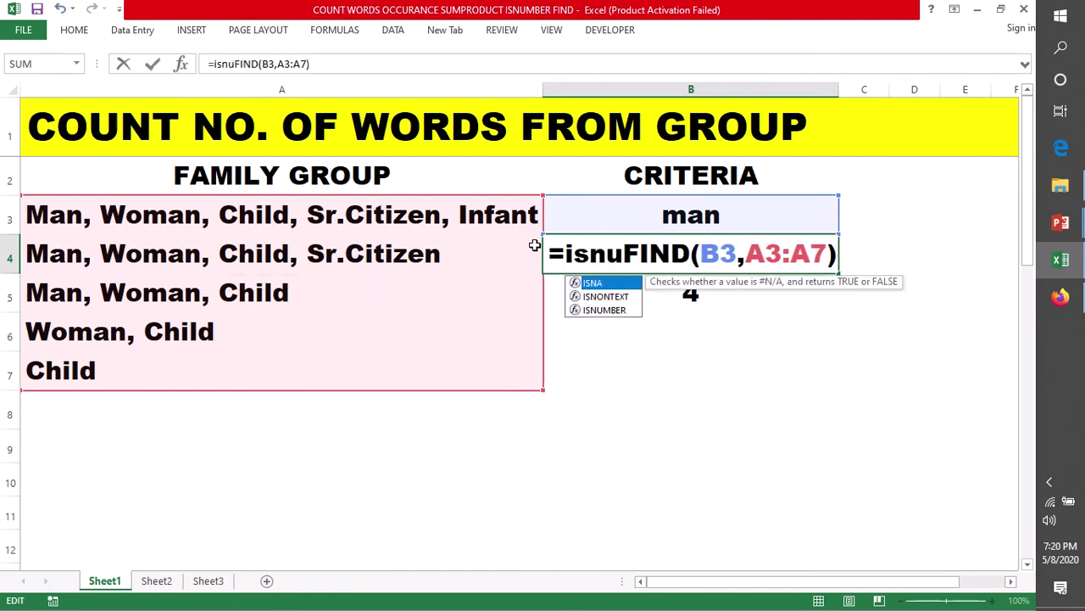
{"action": "type", "text": "mber"}
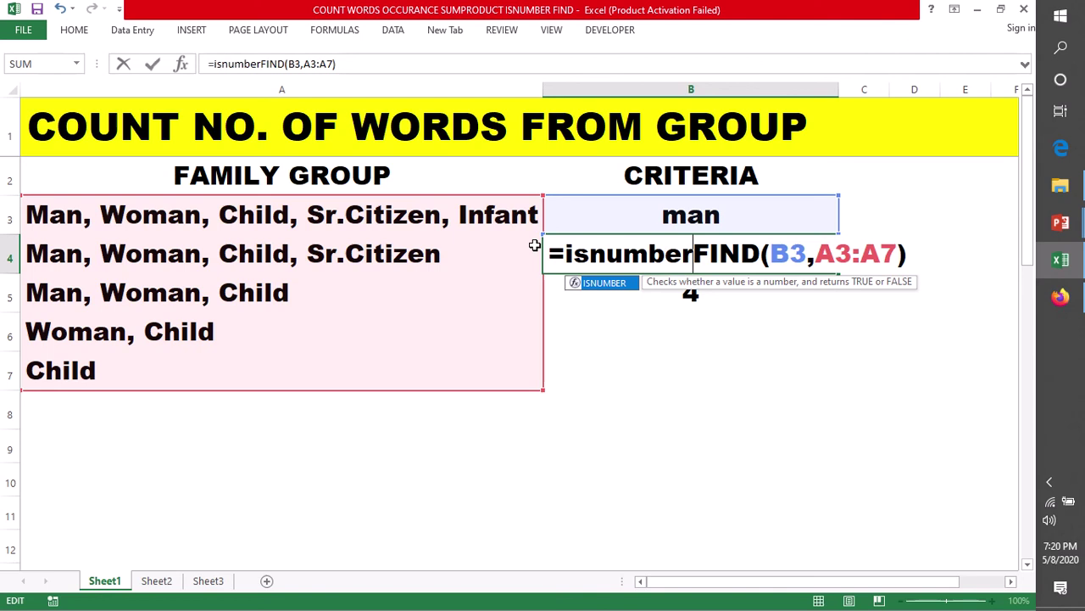
{"action": "type", "text": "("}
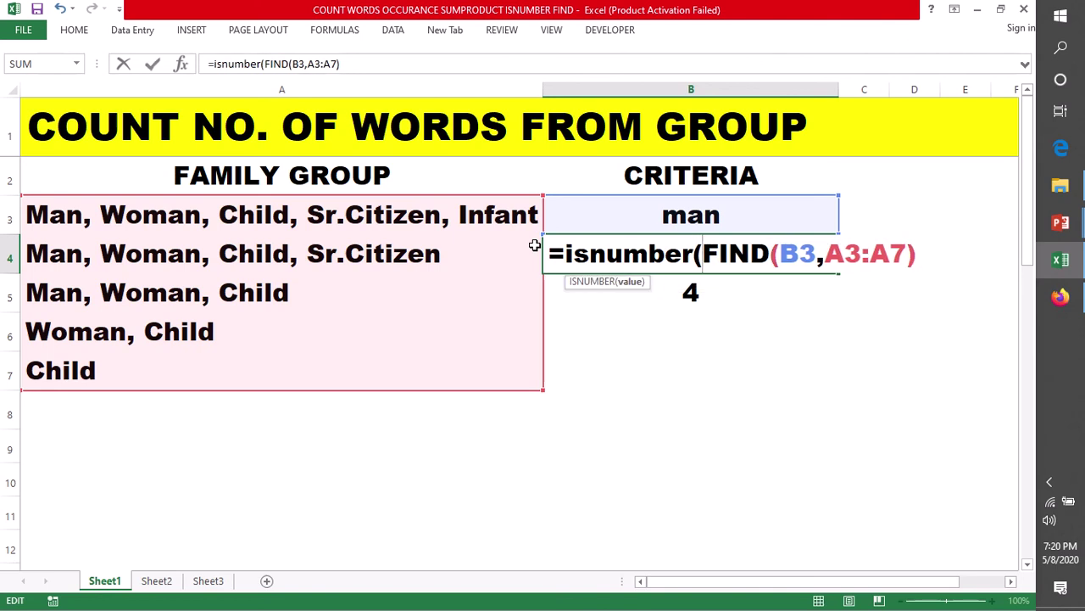
{"action": "left_click", "coordinate": [928, 256]}
{"action": "type", "text": ")"}
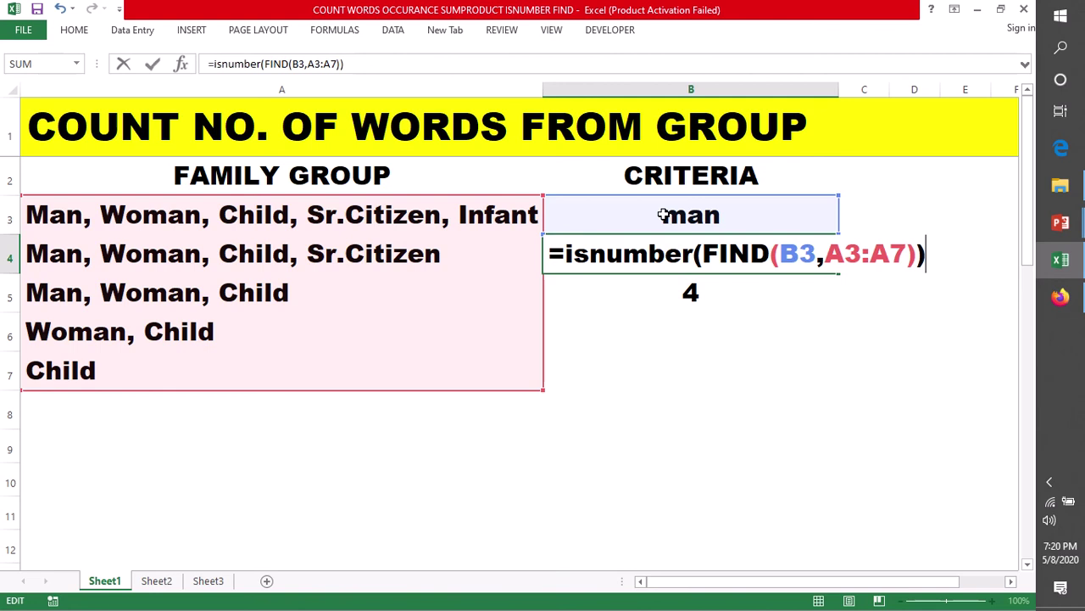
{"action": "key", "text": "Return"}
{"action": "left_click", "coordinate": [691, 250]}
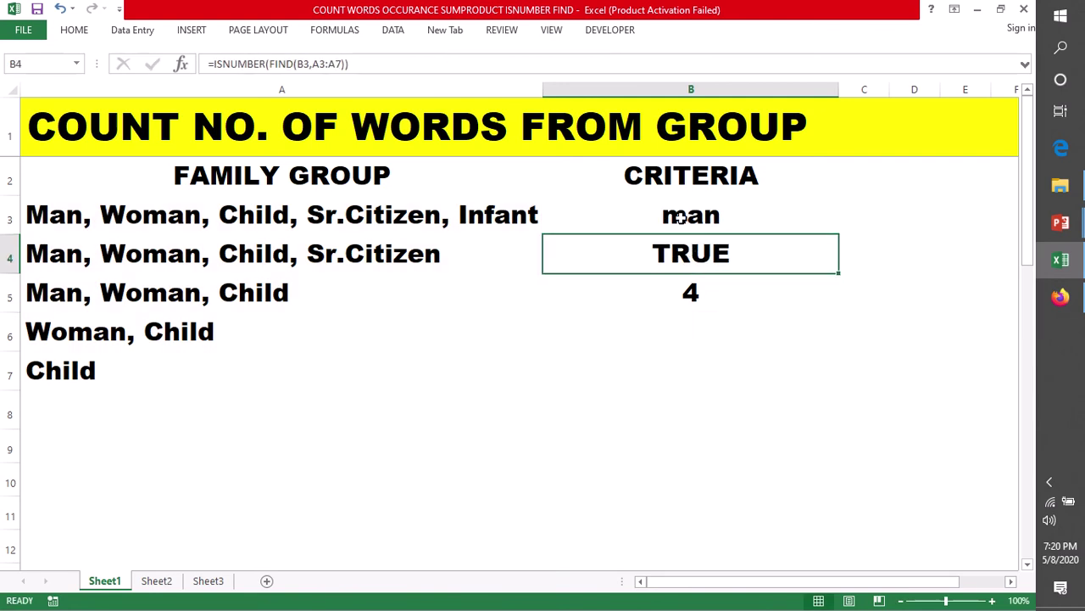
Step: Change the B3 criterion from man to g and check B4's FALSE result
{"action": "double_click", "coordinate": [681, 218]}
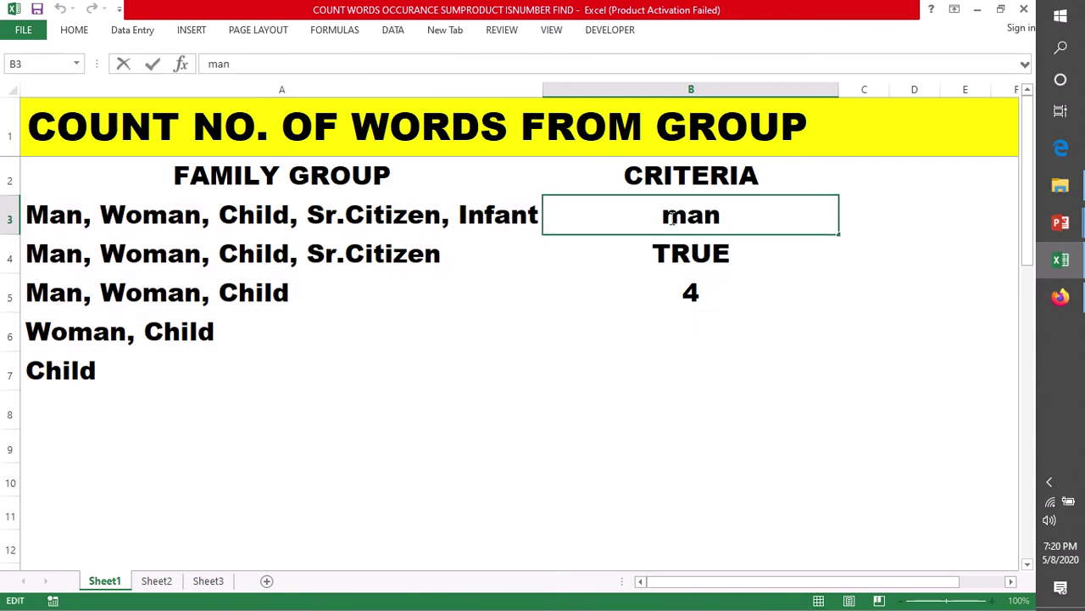
{"action": "left_click_drag", "start_coordinate": [683, 218], "coordinate": [543, 218]}
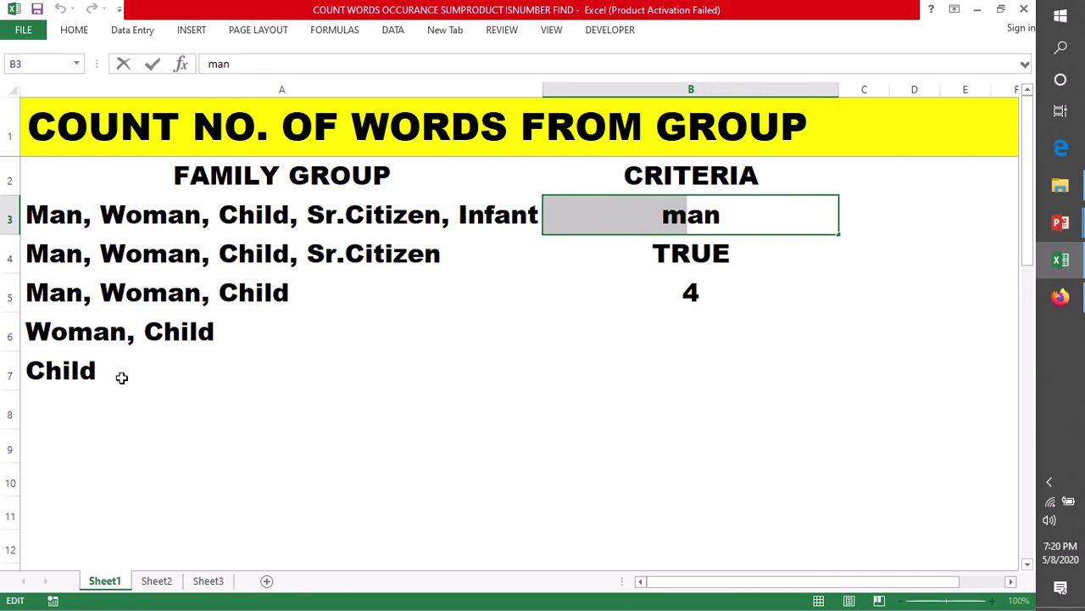
{"action": "key", "text": "Return"}
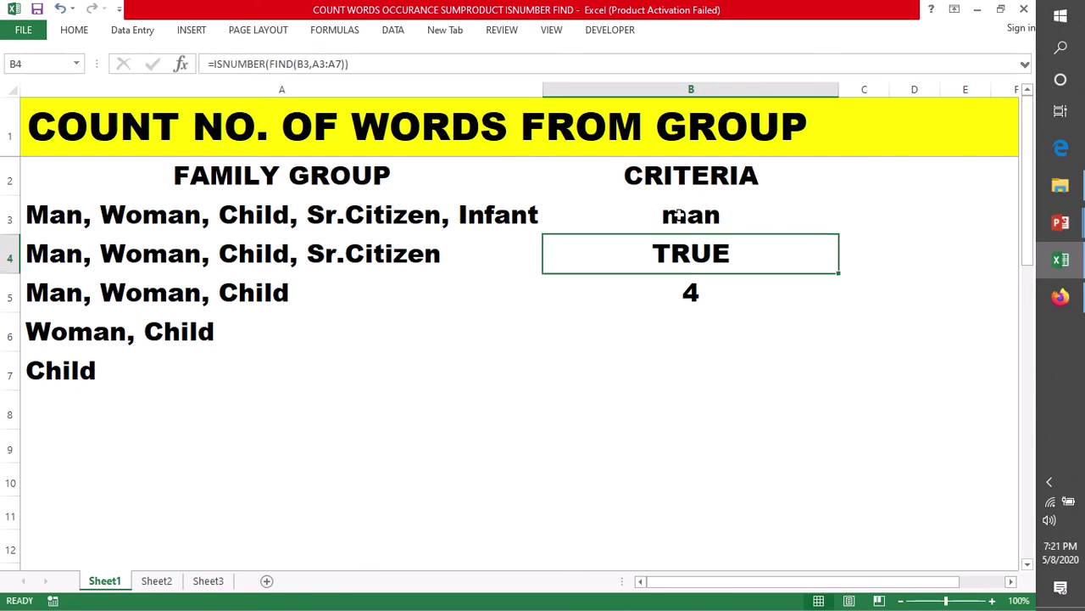
{"action": "double_click", "coordinate": [681, 216]}
{"action": "left_click_drag", "start_coordinate": [720, 218], "coordinate": [675, 219]}
{"action": "key", "text": "BackSpace"}
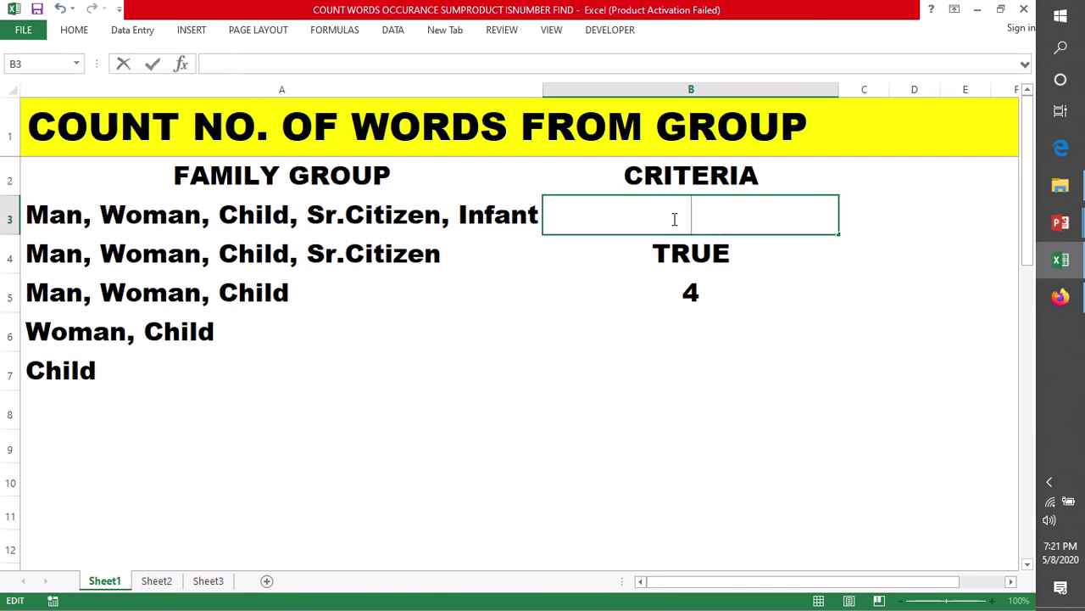
{"action": "type", "text": "g"}
{"action": "left_click", "coordinate": [662, 292]}
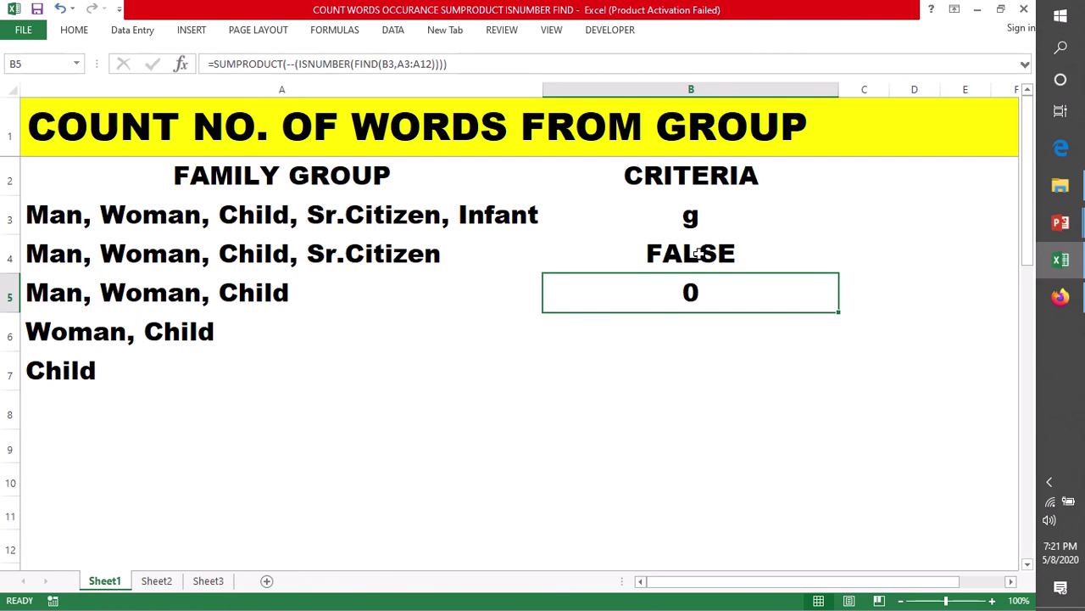
{"action": "left_click", "coordinate": [697, 253]}
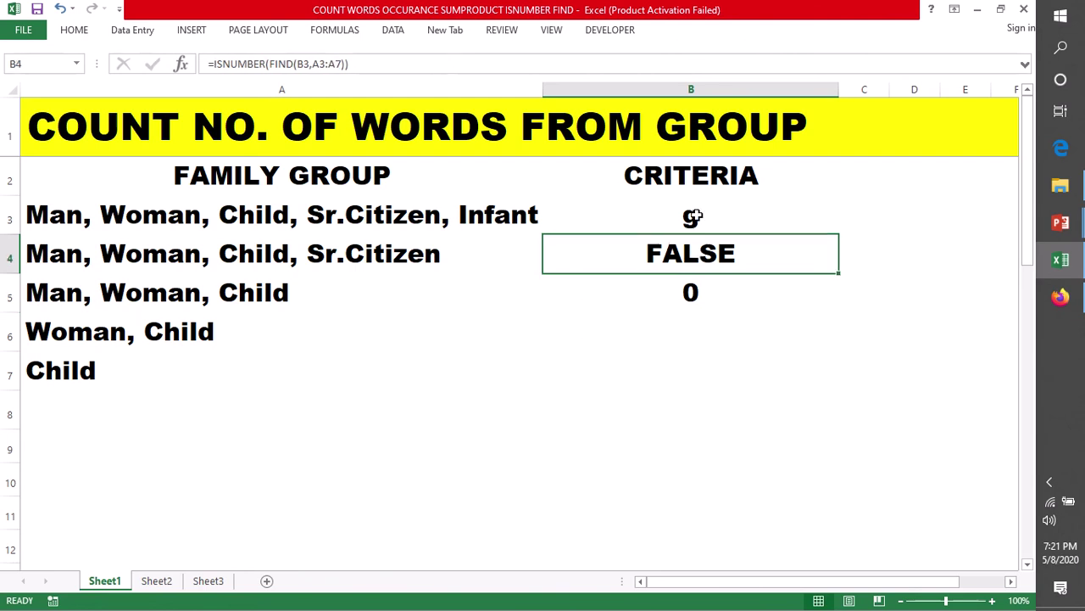
Step: Replace the B3 criterion with a and recheck B4's formula
{"action": "left_click", "coordinate": [695, 217]}
{"action": "type", "text": "a"}
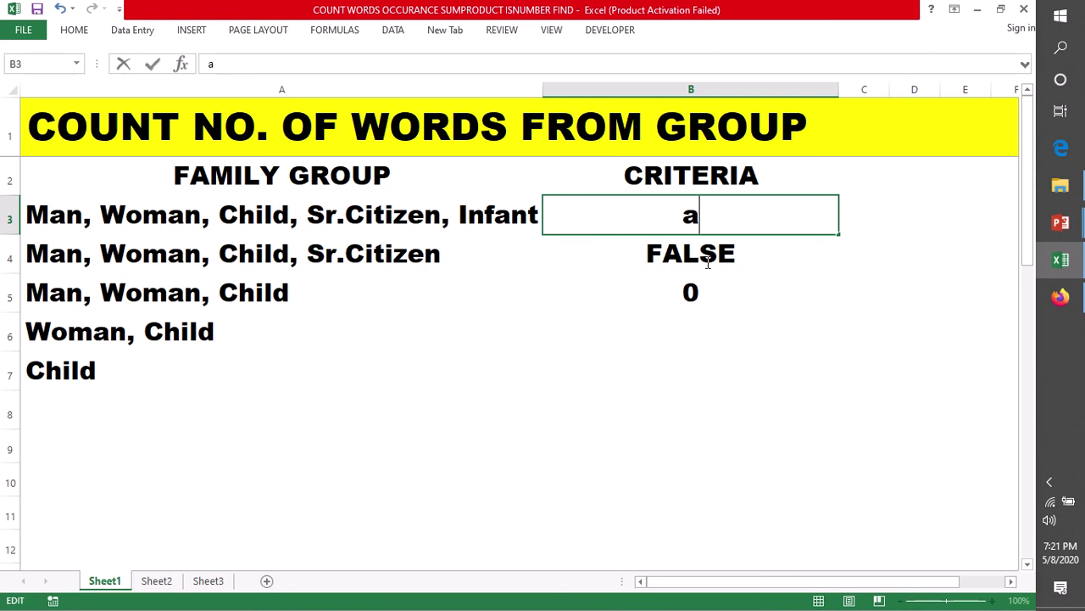
{"action": "key", "text": "Return"}
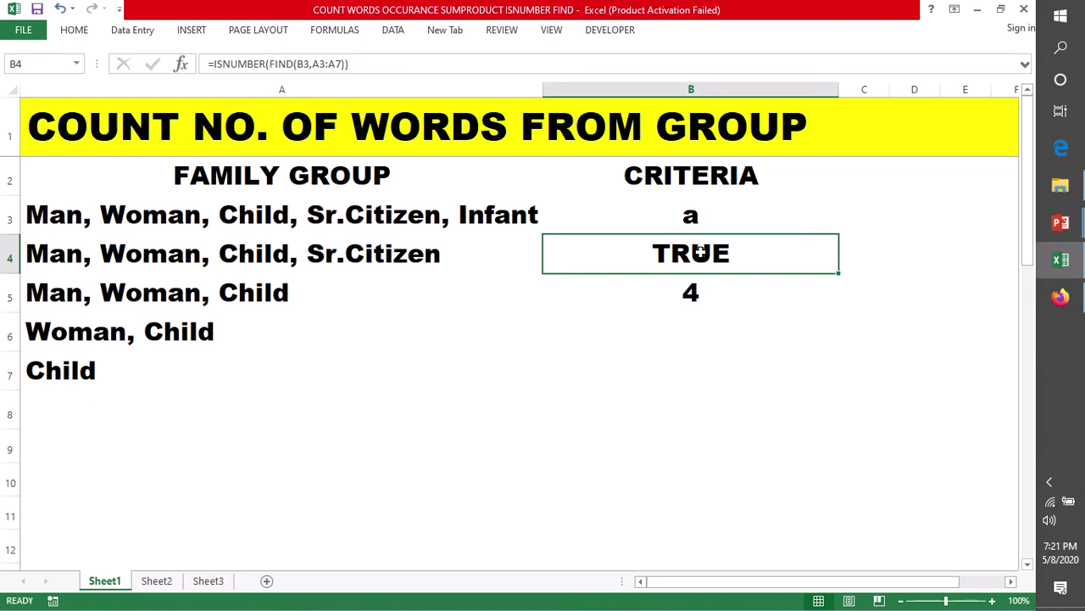
{"action": "key", "text": "Up"}
{"action": "left_click", "coordinate": [693, 256]}
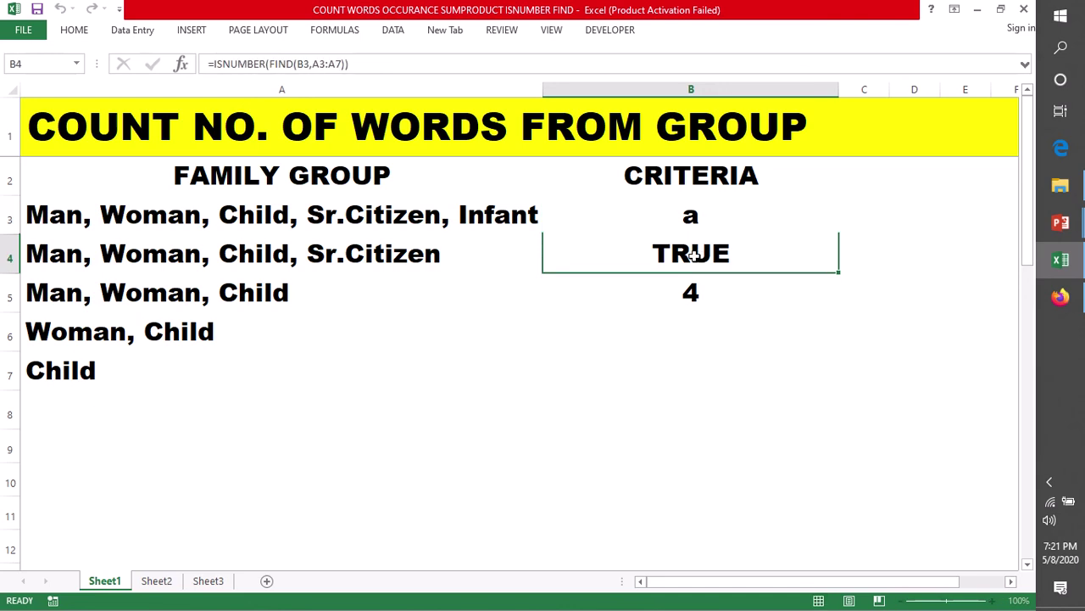
Step: Open B4's =ISNUMBER(FIND(B3,A3:A7)) formula for editing
{"action": "double_click", "coordinate": [693, 256]}
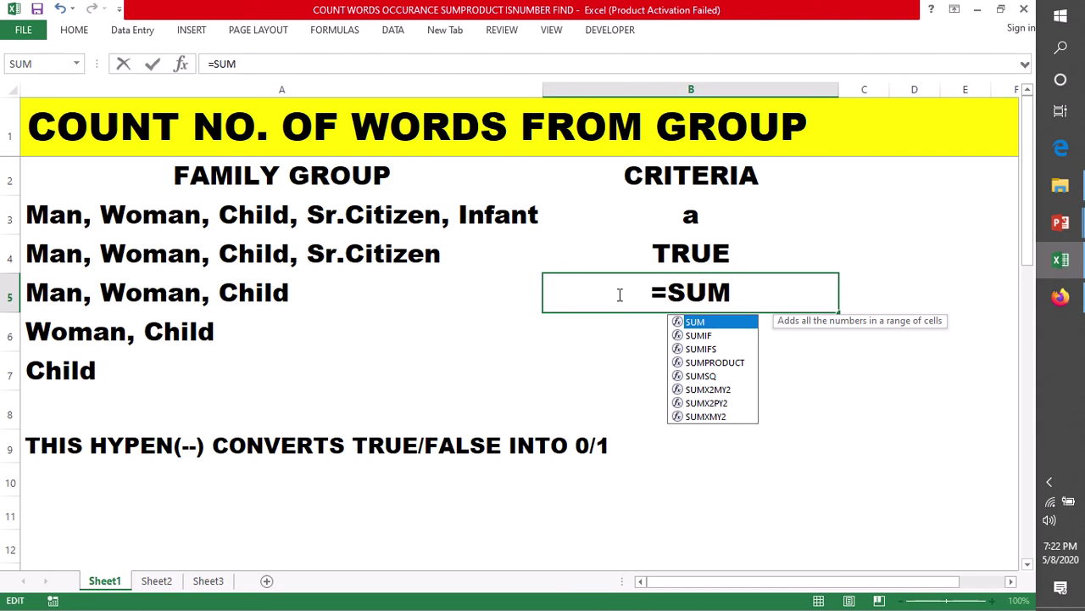
Step: Complete B5 as =SUMPRODUCT((ISNUMBER(FIND(B3,A3:A7)))) using the pasted ISNUMBER part, giving 0
{"action": "type", "text": "PRODUCT"}
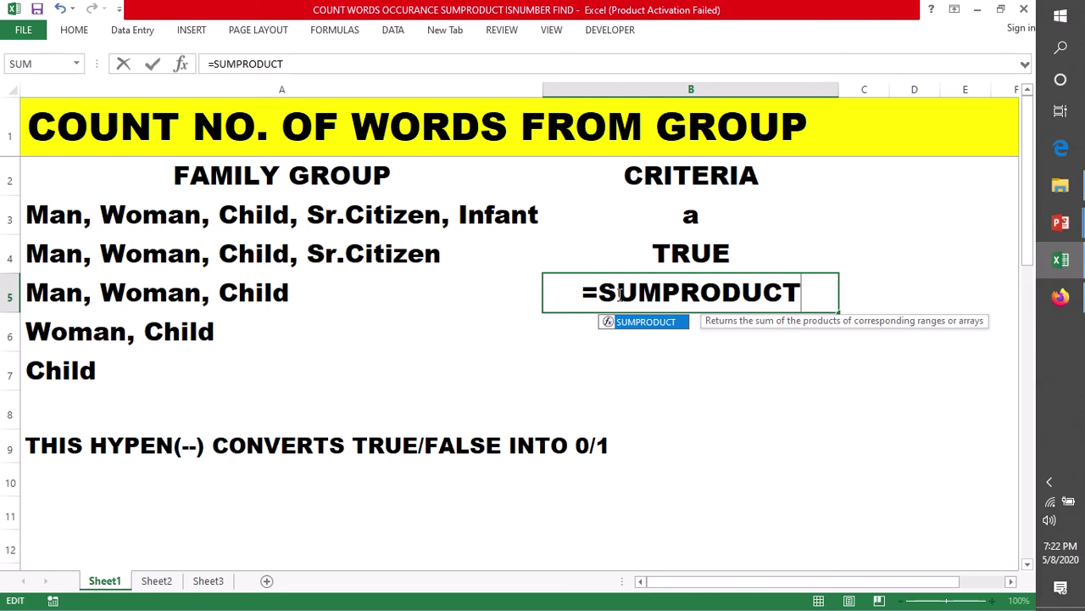
{"action": "type", "text": "()"}
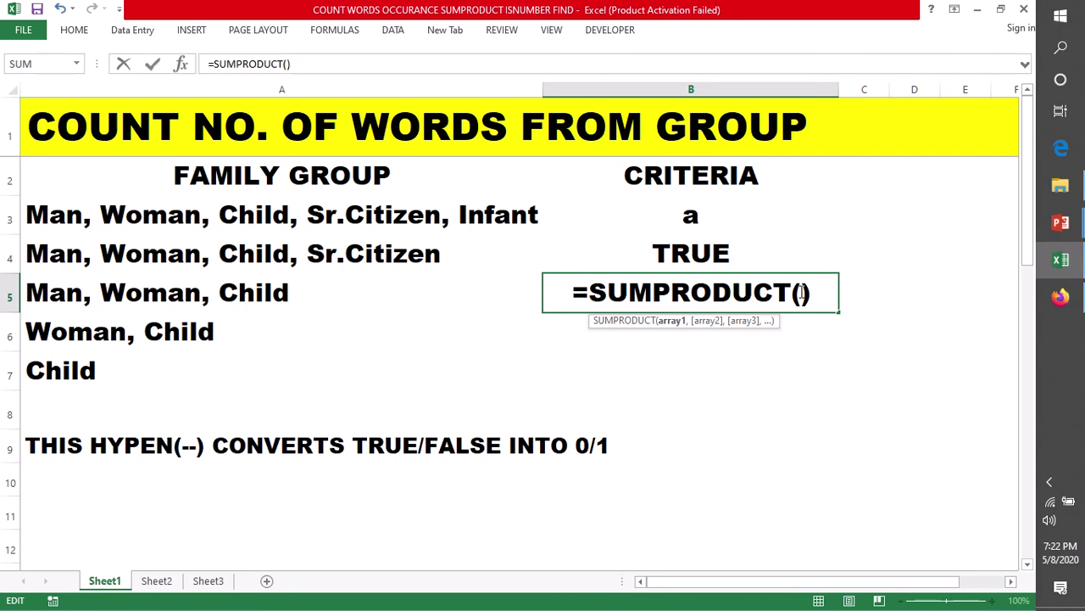
{"action": "type", "text": "ISNUMBER(FIND(B3,A3:A7))"}
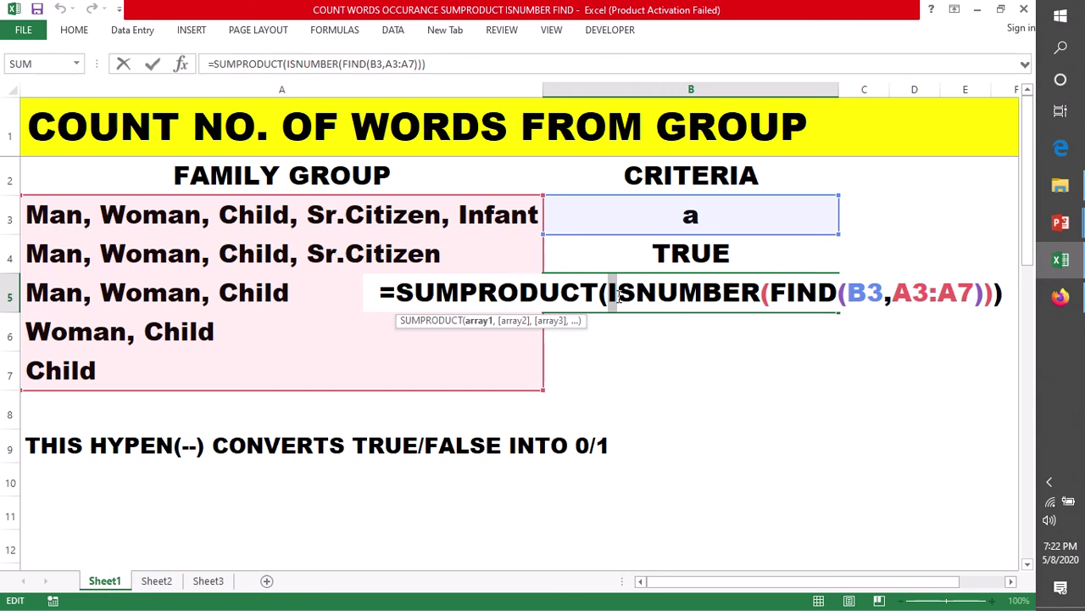
{"action": "type", "text": "("}
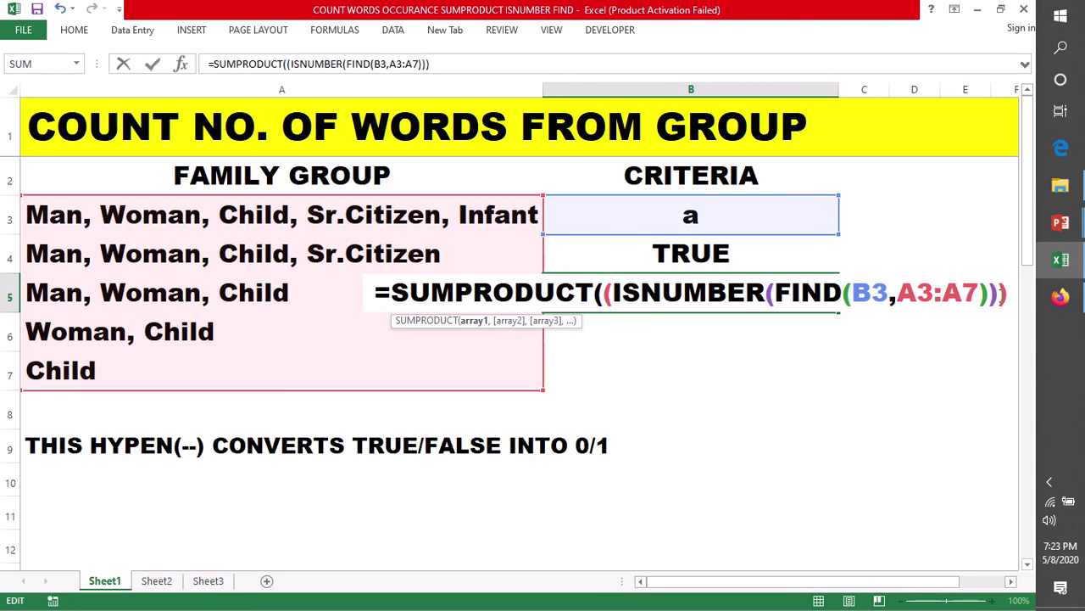
{"action": "type", "text": ")"}
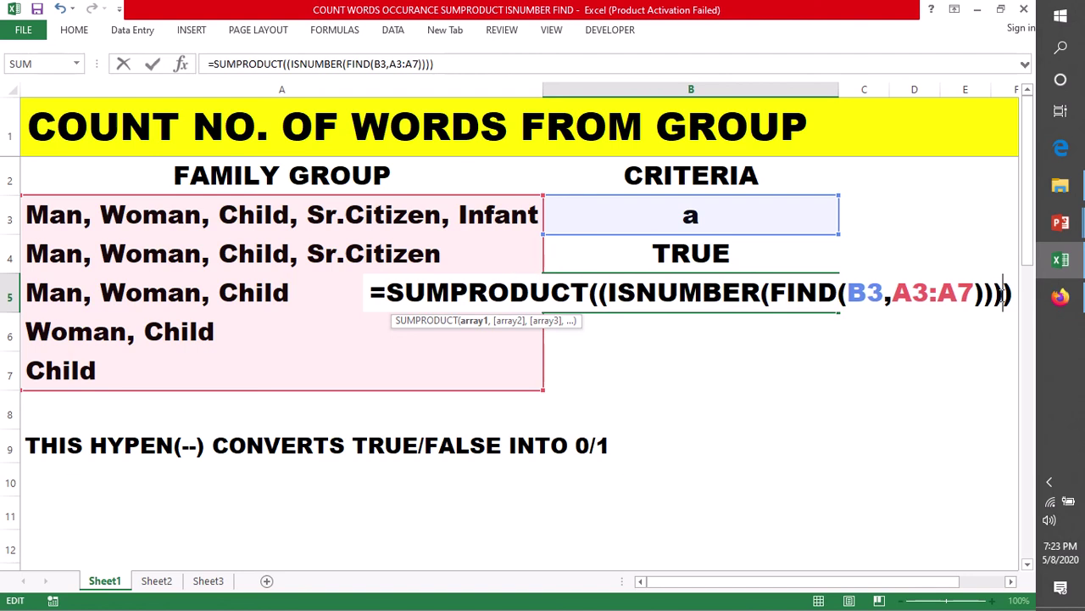
{"action": "left_click", "coordinate": [599, 294]}
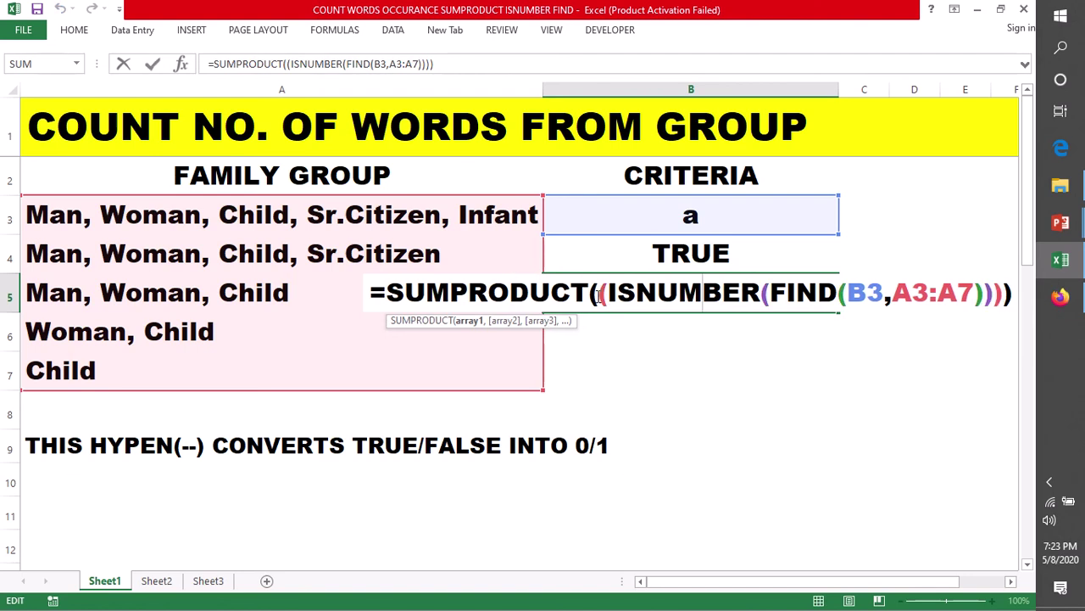
{"action": "left_click_drag", "start_coordinate": [599, 294], "coordinate": [1004, 294]}
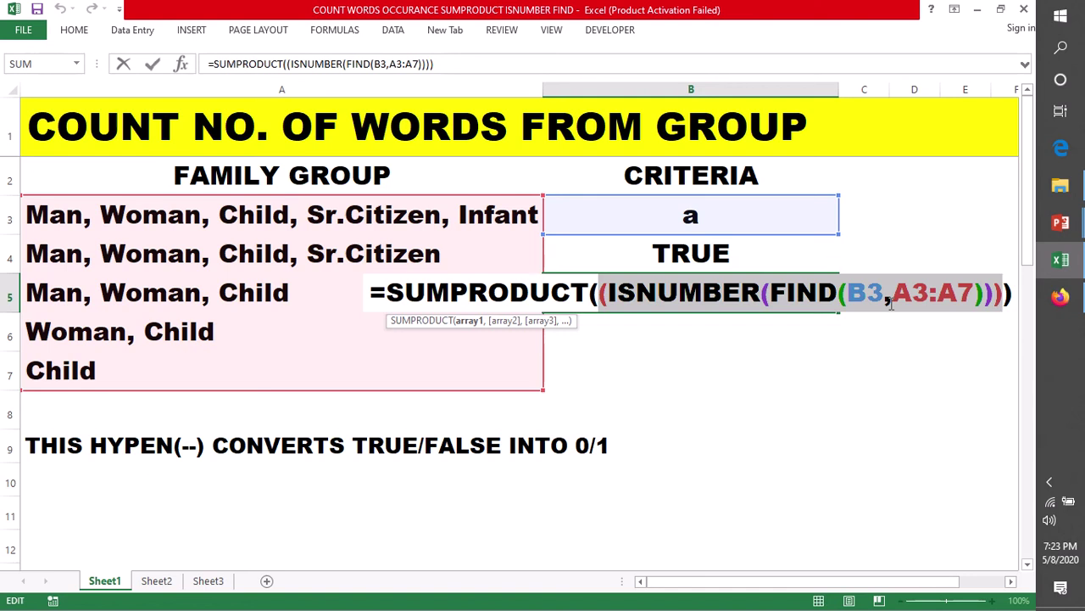
{"action": "key", "text": "Return"}
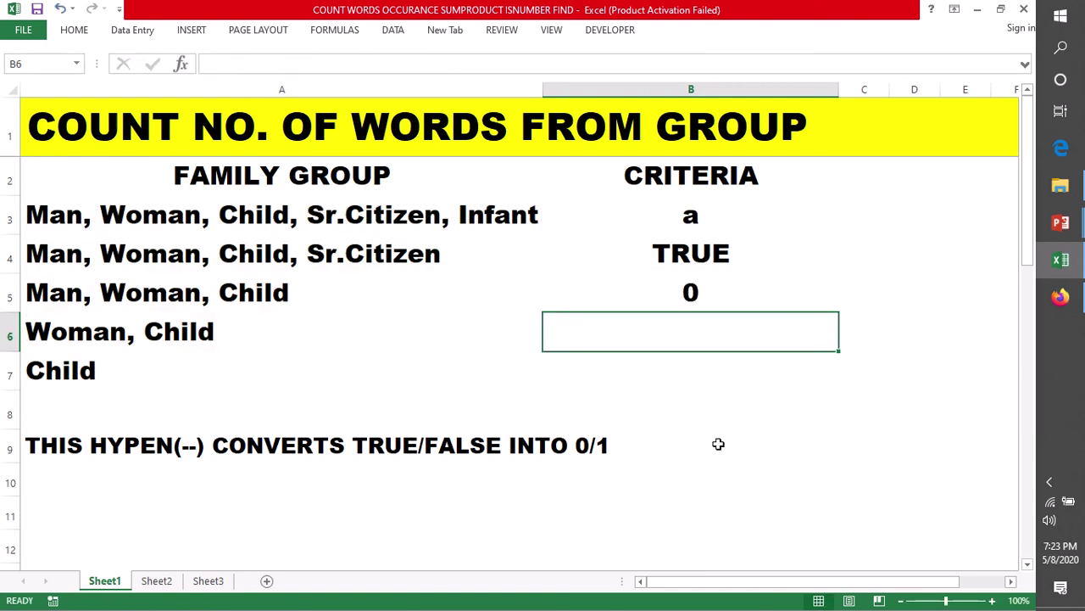
Step: Set the B3 criterion to Man and reopen B5's SUMPRODUCT formula for inspection
{"action": "left_click", "coordinate": [685, 212]}
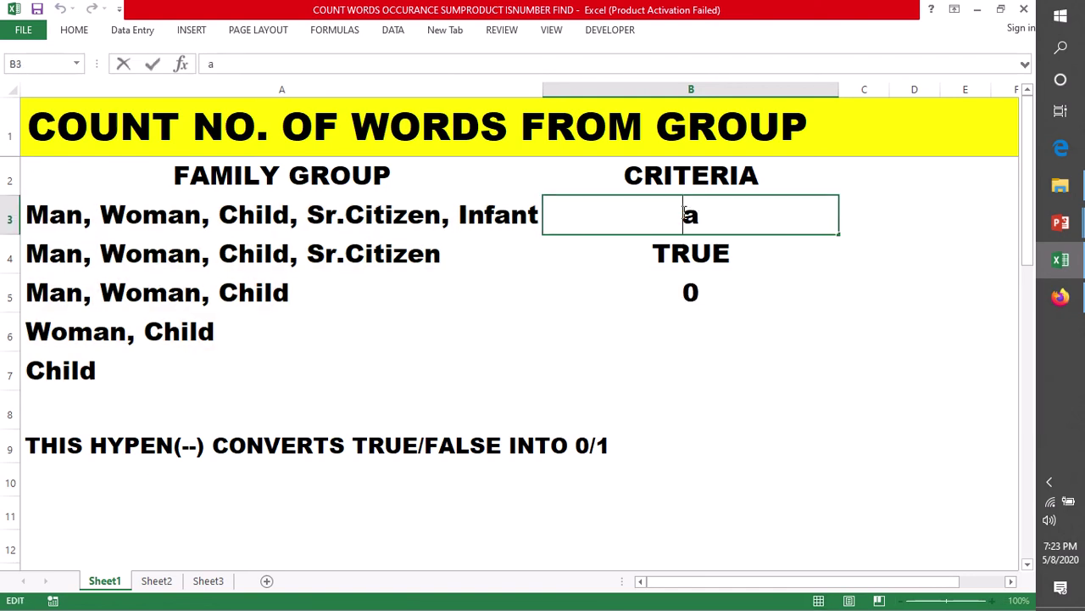
{"action": "type", "text": "M"}
{"action": "left_click", "coordinate": [714, 221]}
{"action": "type", "text": "n"}
{"action": "left_click", "coordinate": [689, 409]}
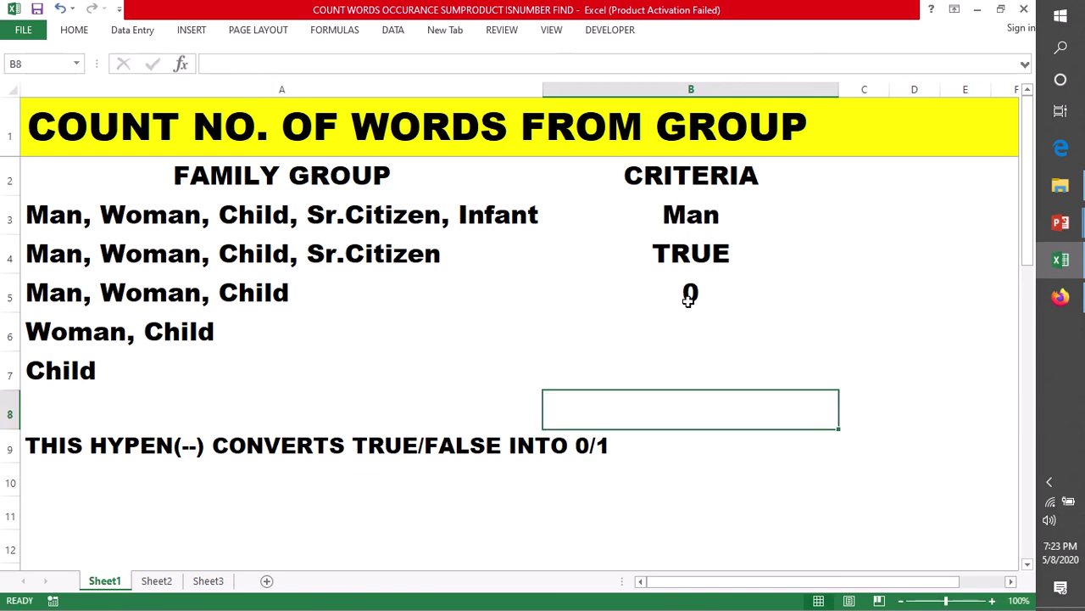
{"action": "left_click", "coordinate": [689, 298]}
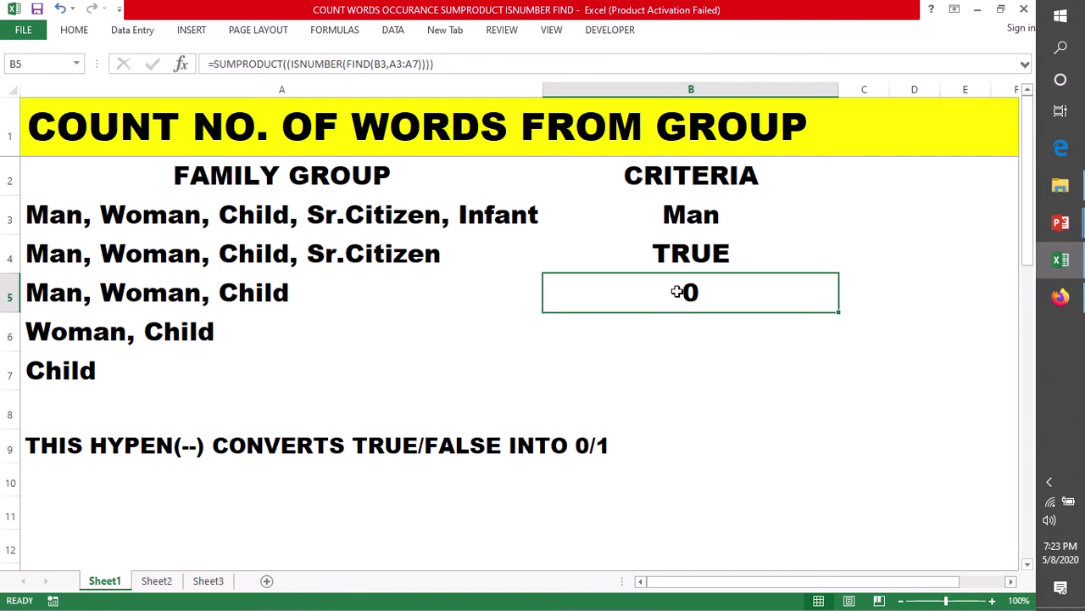
{"action": "double_click", "coordinate": [678, 292]}
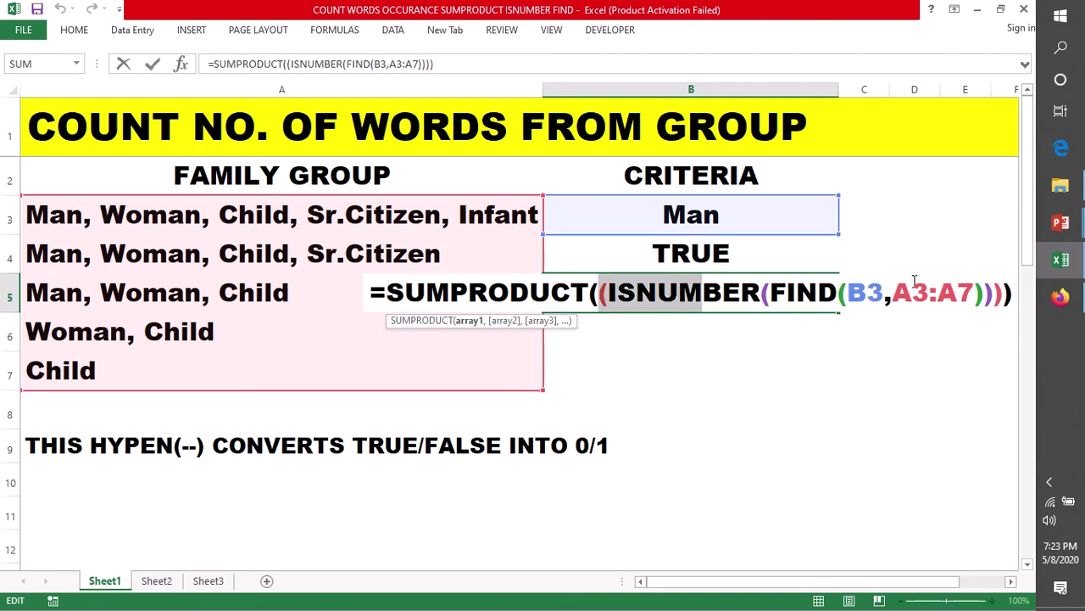
Step: Preview the ISNUMBER part of B5 as TRUE/FALSE values with F9, then undo
{"action": "key", "text": "ctrl+shift+Right"}
{"action": "key", "text": "ctrl+shift+Right"}
{"action": "key", "text": "ctrl+shift+Right"}
{"action": "key", "text": "F9"}
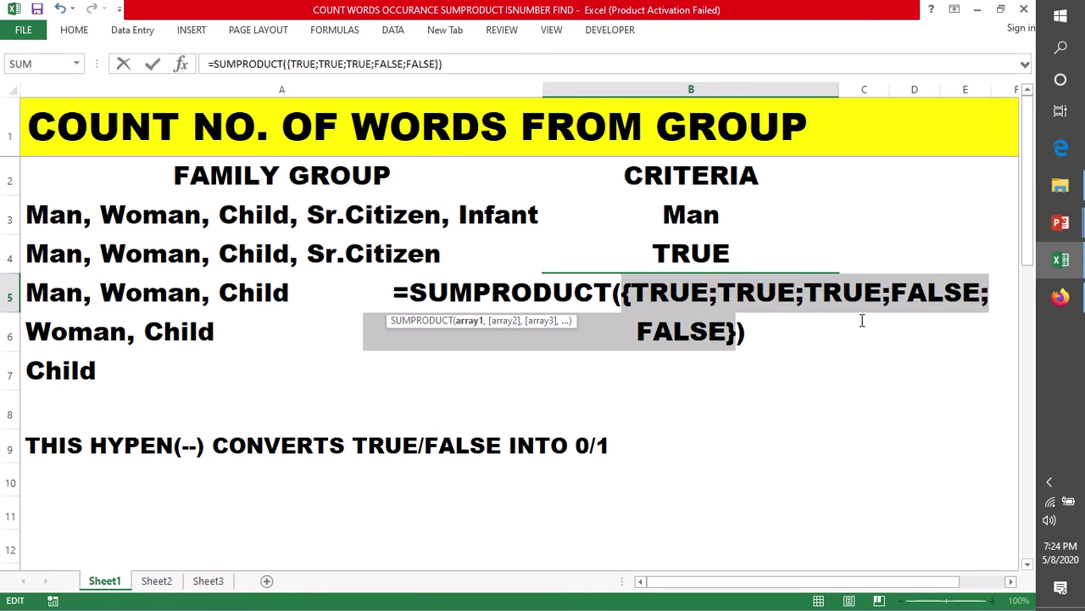
{"action": "key", "text": "ctrl+z"}
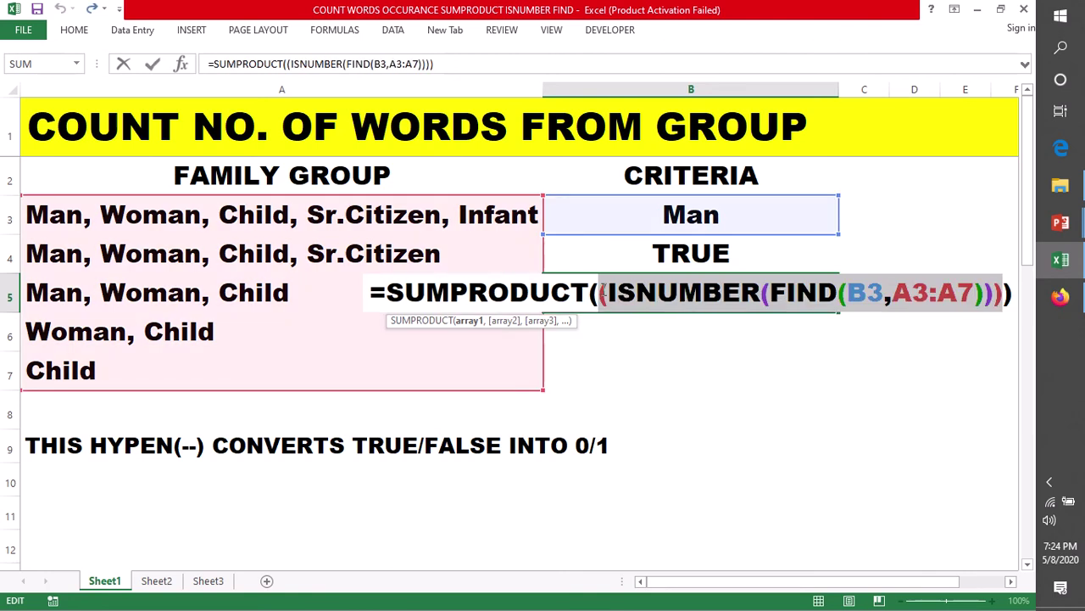
Step: Add -- after SUMPRODUCT( in B5 so it counts 3 groups containing Man
{"action": "left_click", "coordinate": [603, 293]}
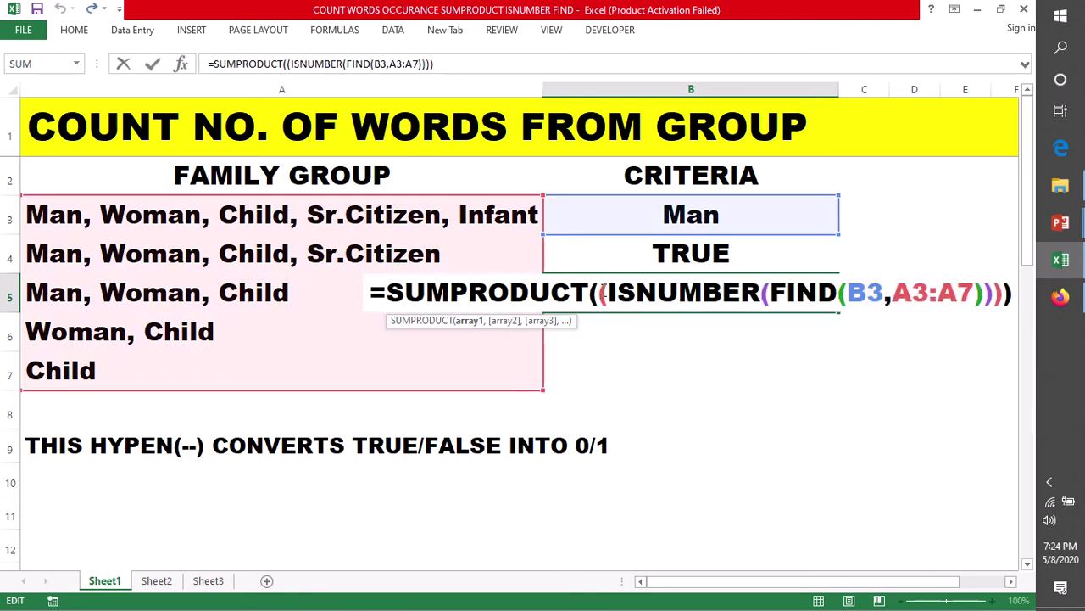
{"action": "type", "text": "--"}
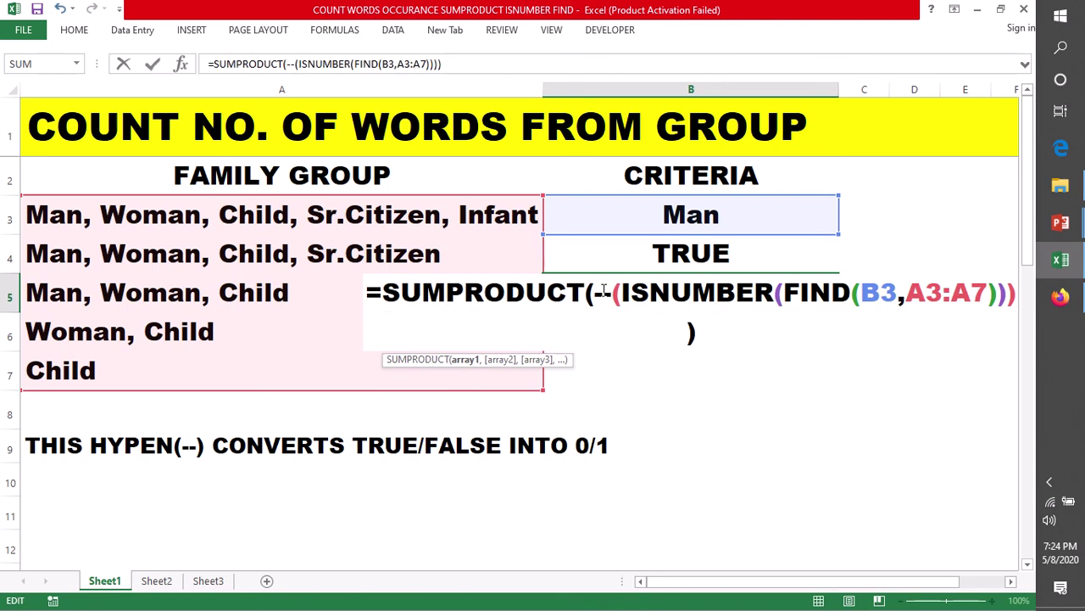
{"action": "key", "text": "Return"}
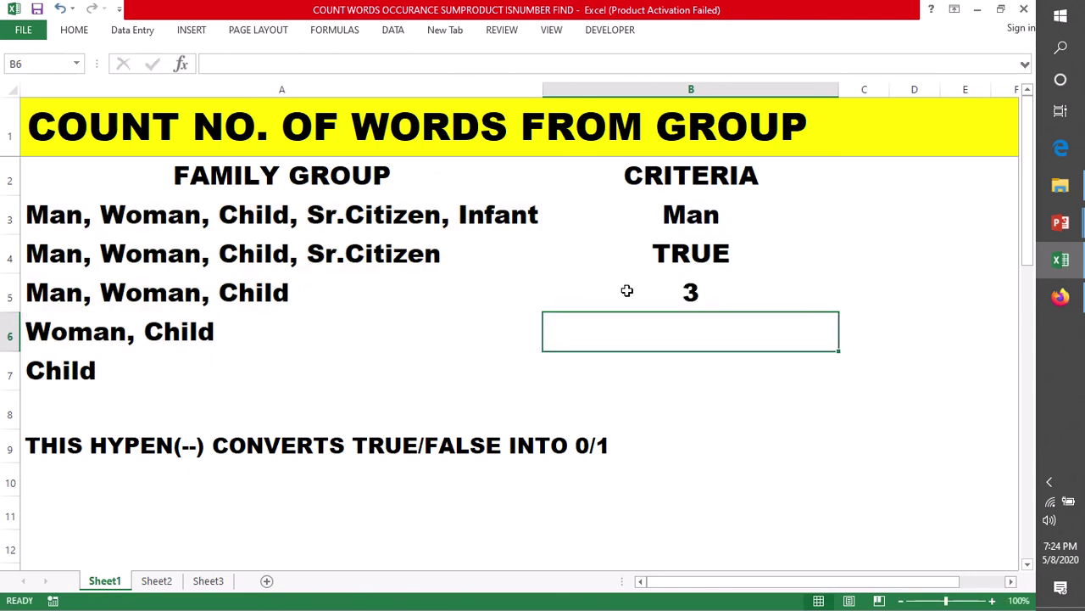
{"action": "left_click", "coordinate": [627, 291]}
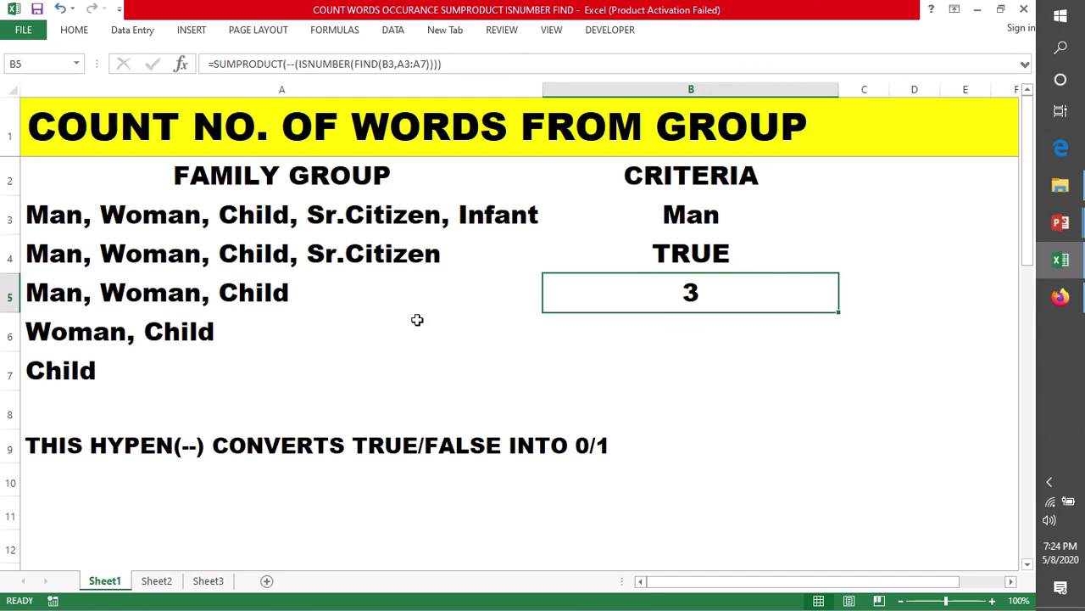
Step: Evaluate --(ISNUMBER(FIND(B3,A3:A7))) in B5 with F9 to show {1;1;1;0;0}
{"action": "double_click", "coordinate": [591, 290]}
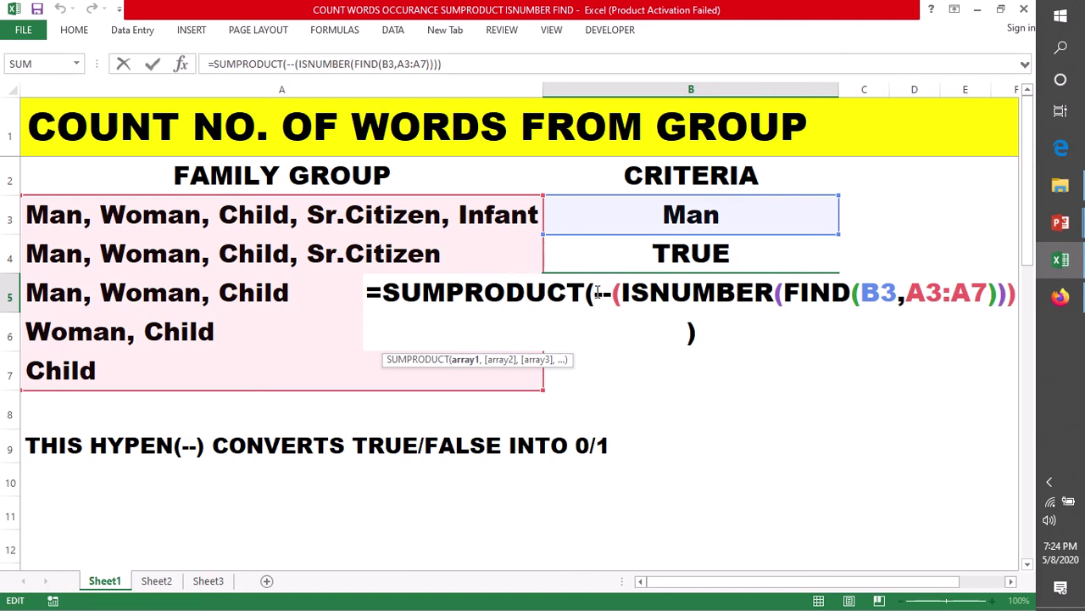
{"action": "left_click_drag", "start_coordinate": [597, 291], "coordinate": [1016, 290]}
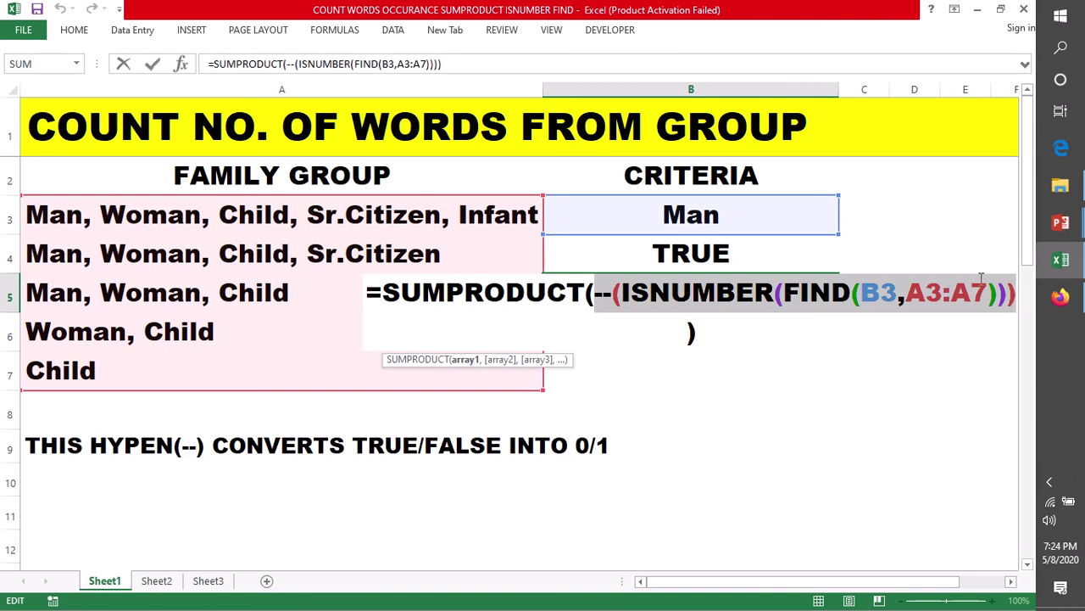
{"action": "key", "text": "F9"}
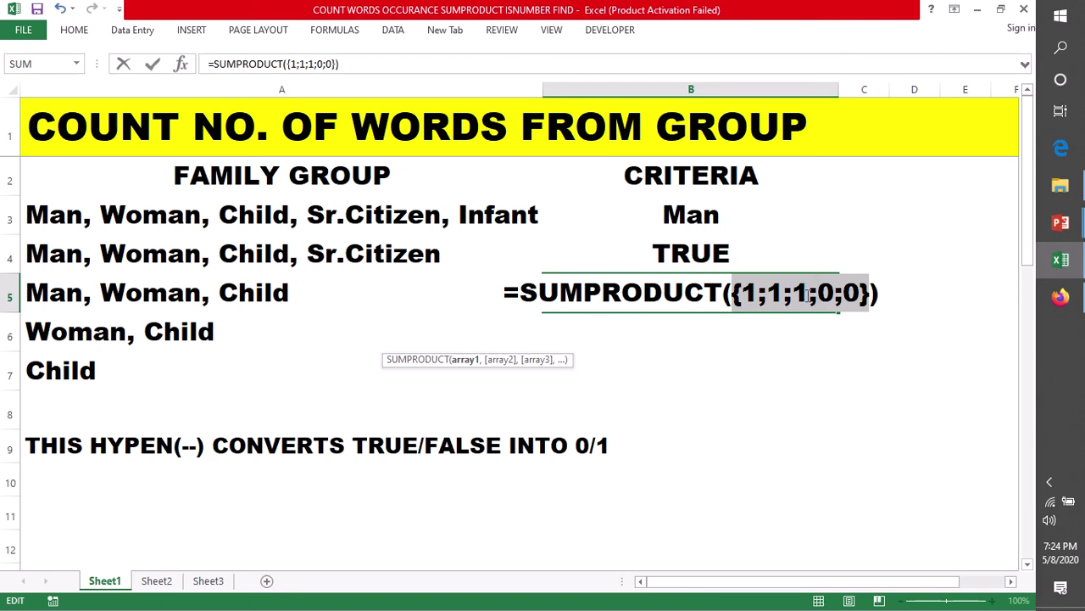
{"action": "left_click", "coordinate": [865, 293]}
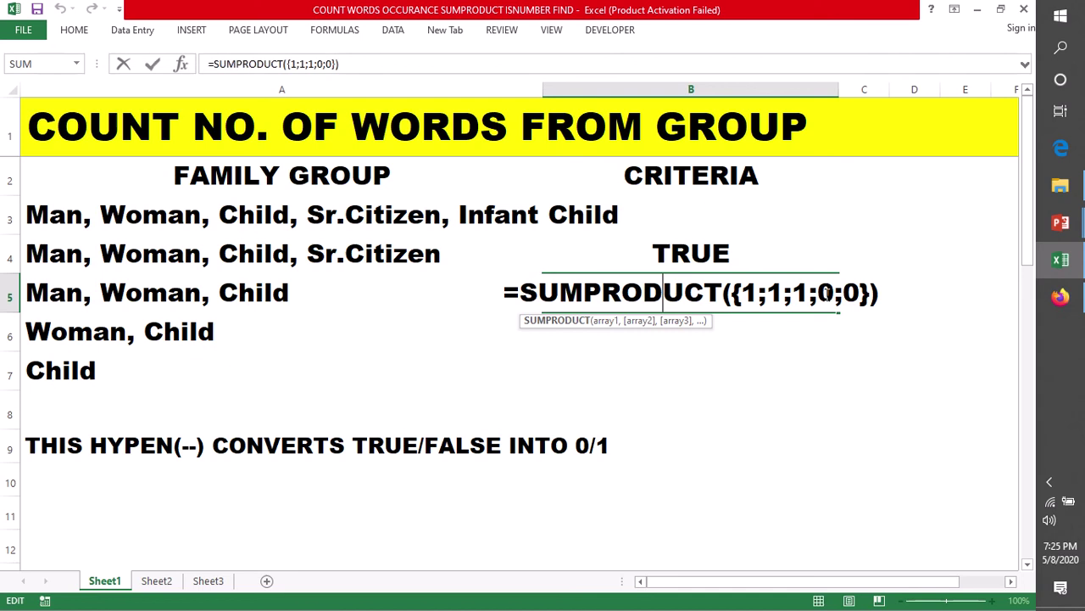
Step: Remove the array argument, abandon the B5 edit, and open B4's ISNUMBER(FIND) formula
{"action": "left_click", "coordinate": [604, 321]}
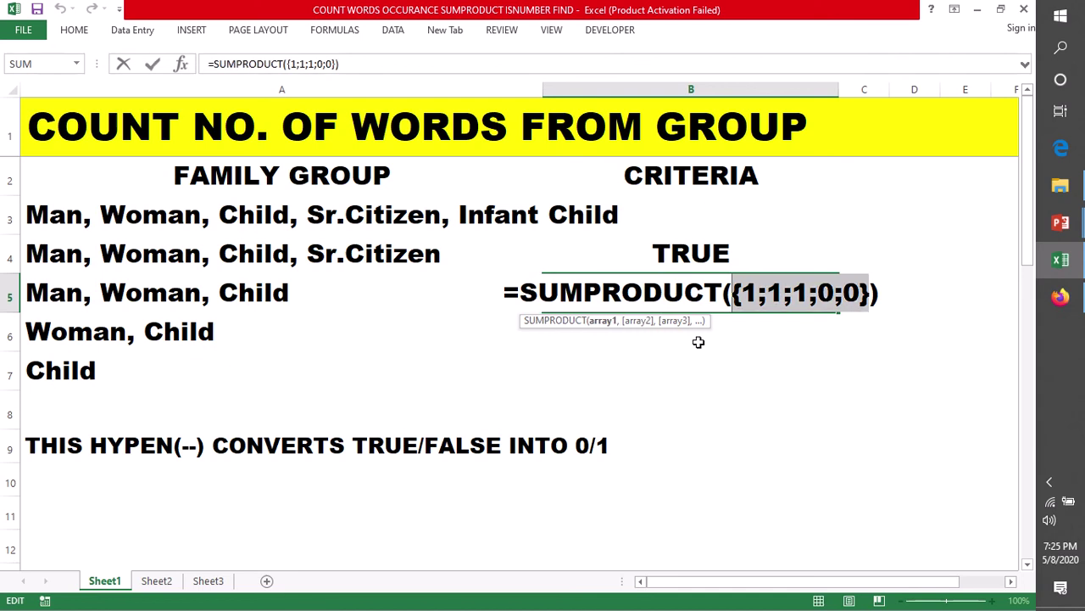
{"action": "key", "text": "BackSpace"}
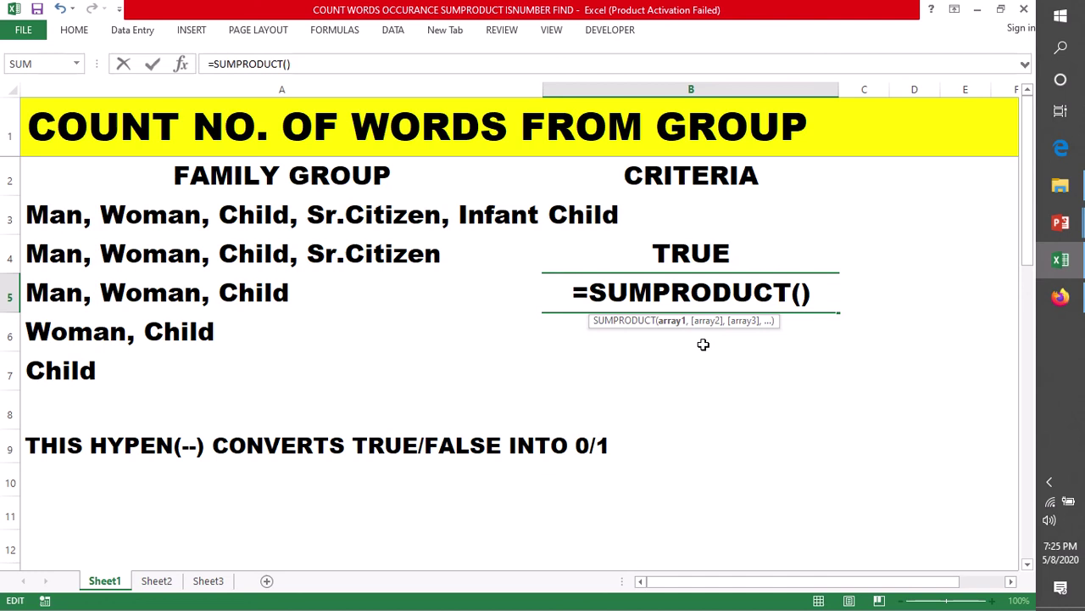
{"action": "left_click", "coordinate": [687, 246]}
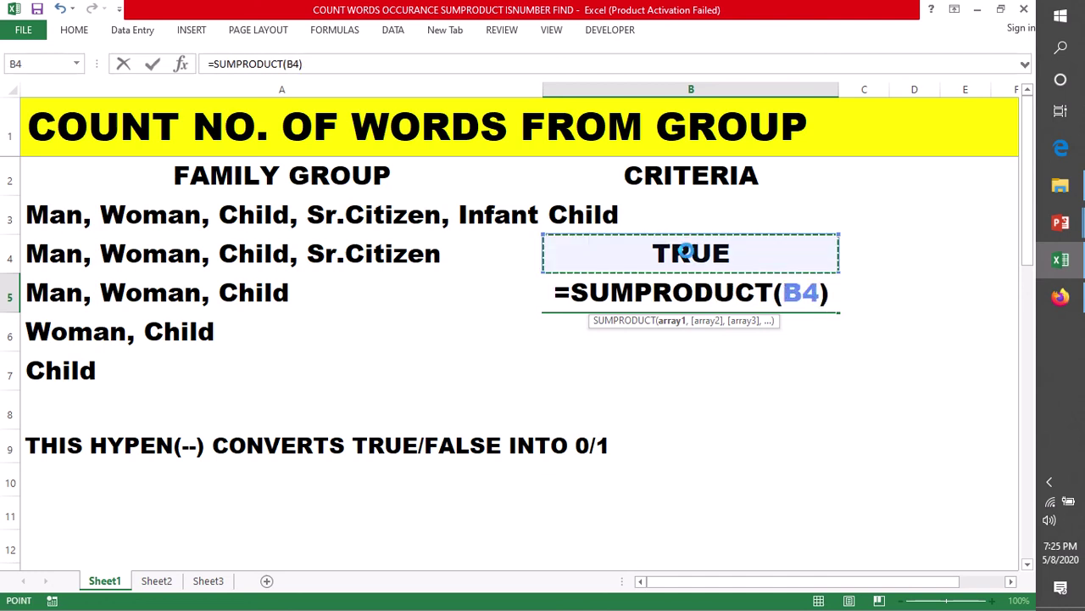
{"action": "key", "text": "Escape"}
{"action": "double_click", "coordinate": [681, 251]}
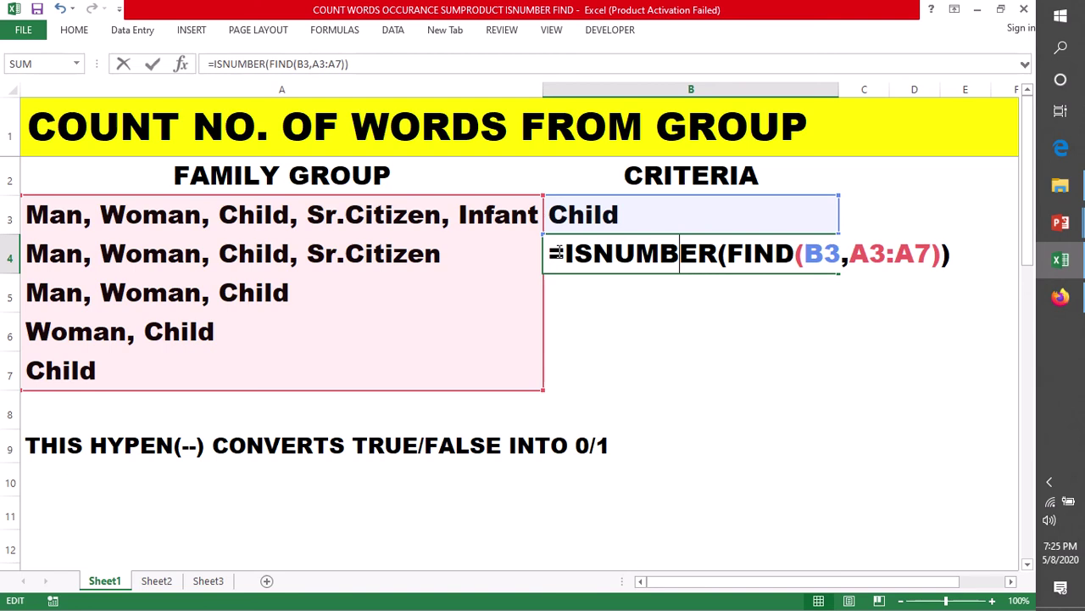
{"action": "key", "text": "Return"}
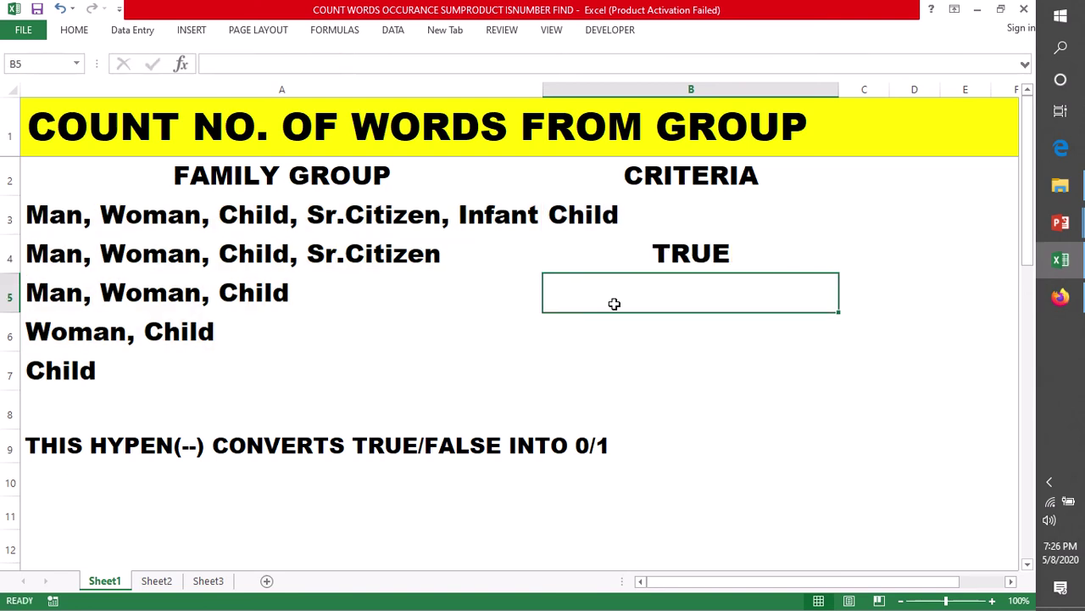